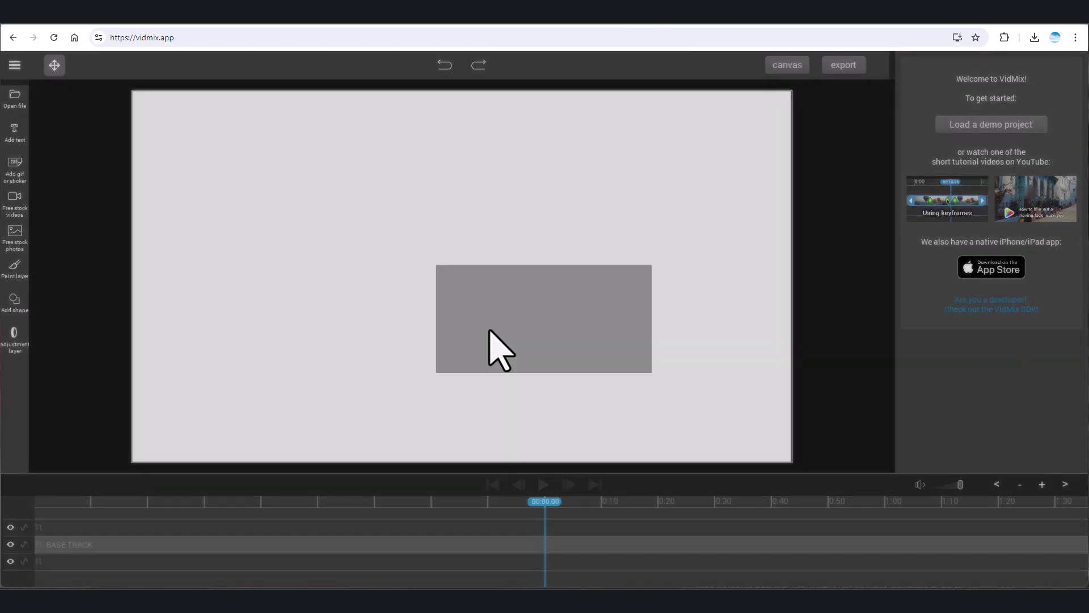
- Drop the standing presenter video onto the VidMix canvas and deselect the clip
mouse_move(499, 348)
mouse_down()
mouse_move(543, 330)
mouse_move(502, 327)
mouse_up()
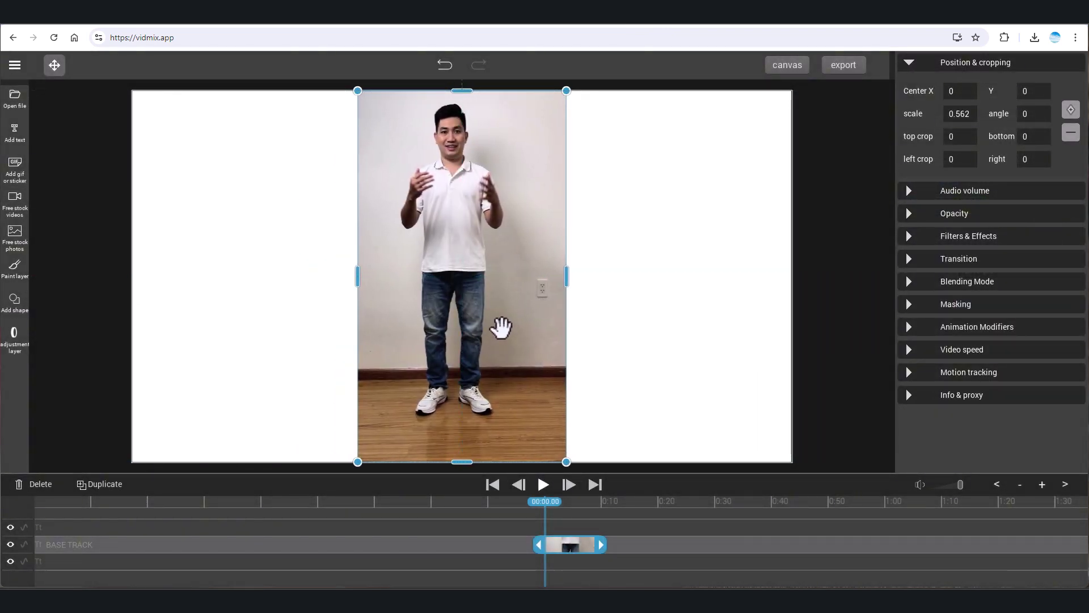
click(856, 329)
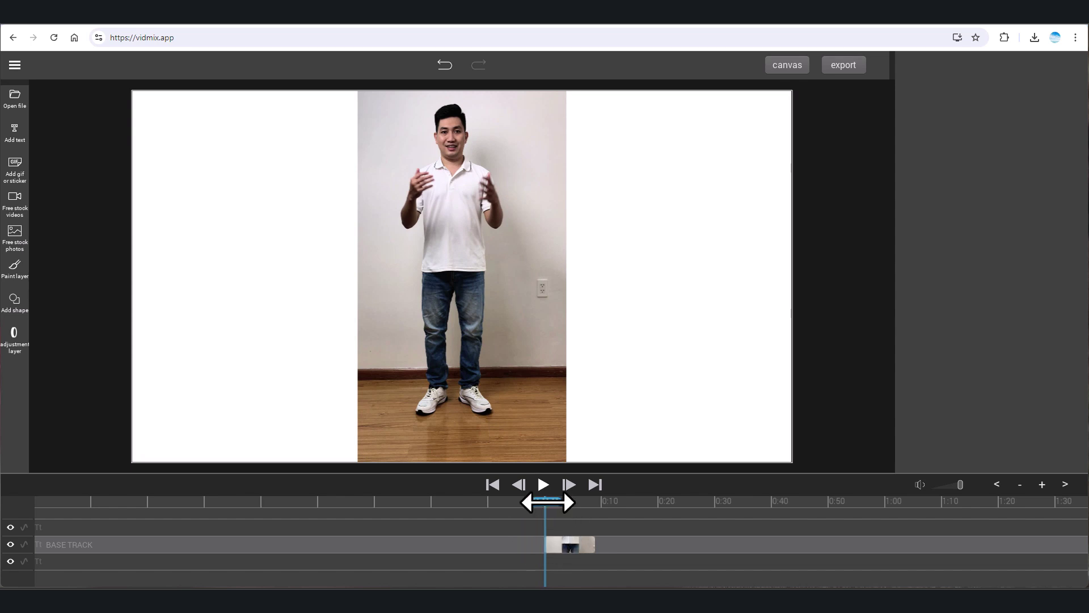
- Export the opening frame as a .png still and drag the file toward the browser
click(848, 67)
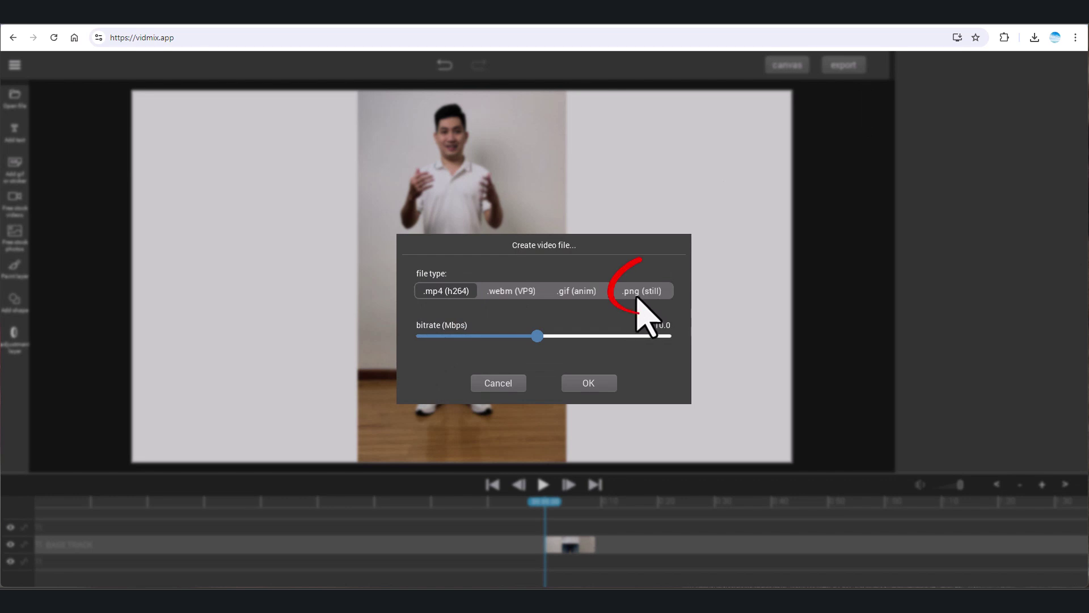
click(629, 291)
click(584, 383)
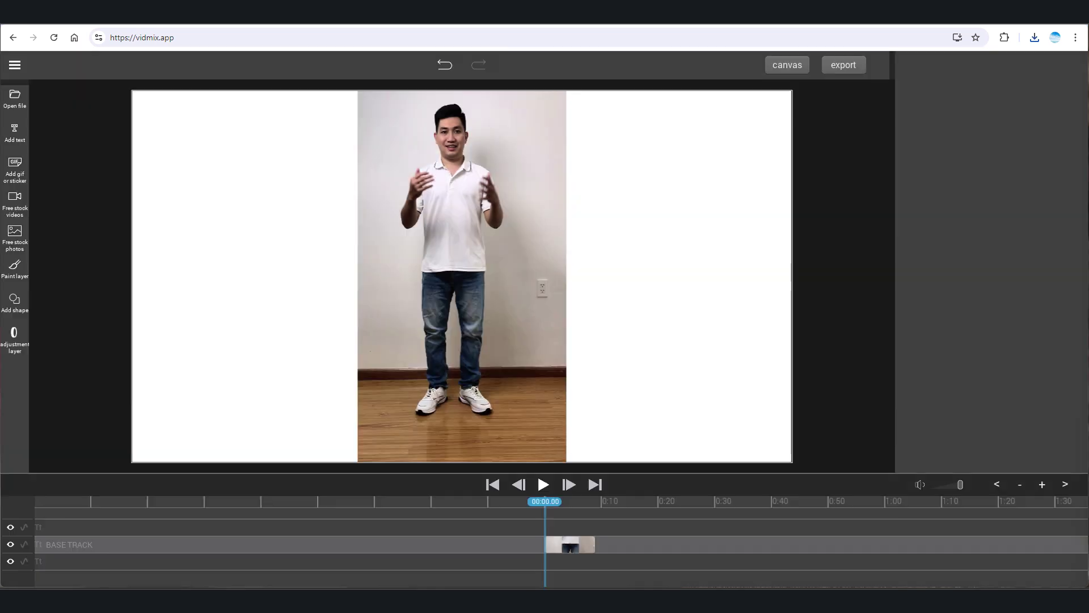
drag(979, 130, 616, 35)
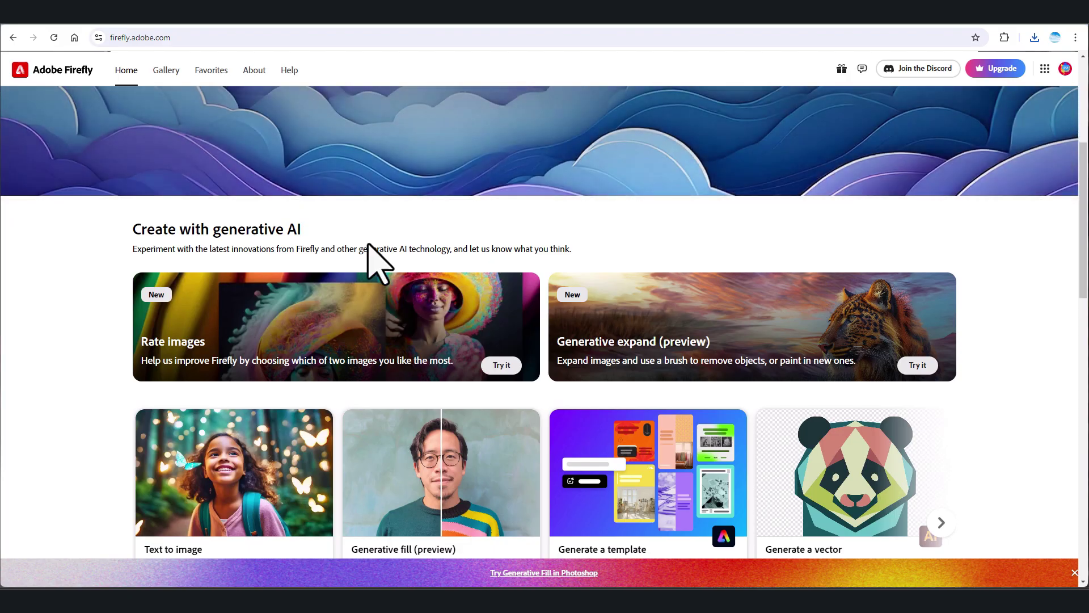
- Open the Generative fill (preview) feature from the Firefly home page's feature cards
scroll(374, 261, up, 5)
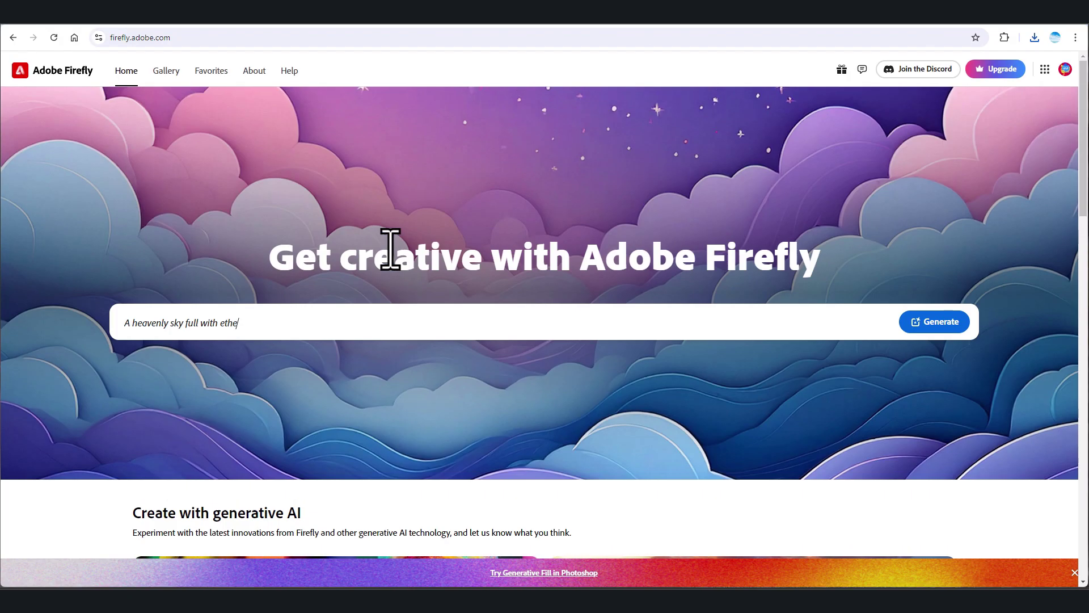
scroll(390, 249, down, 2)
scroll(401, 267, down, 2)
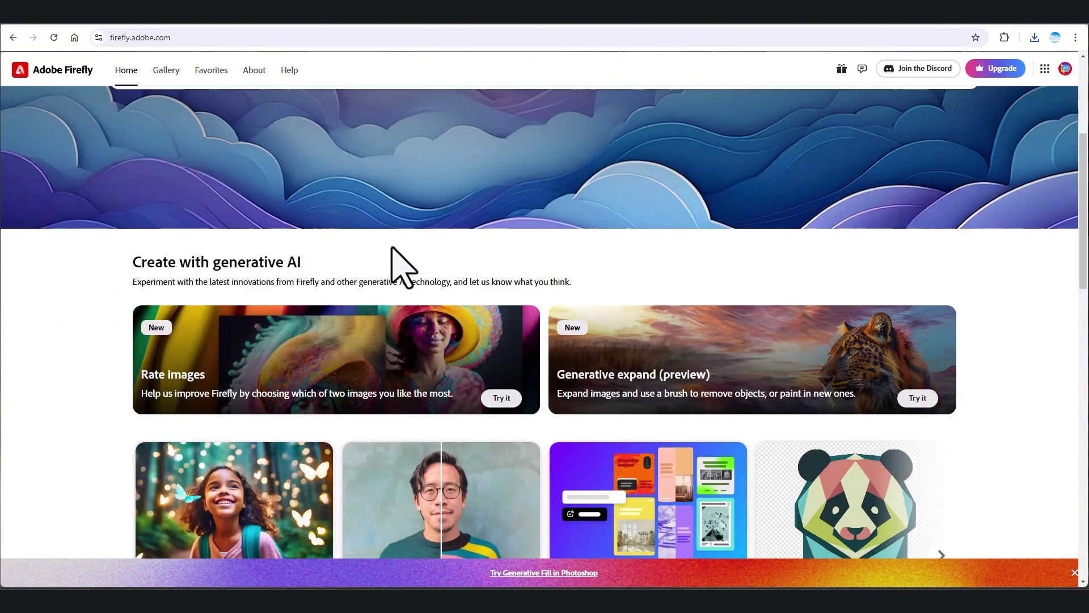
scroll(397, 266, down, 1)
scroll(88, 420, down, 2)
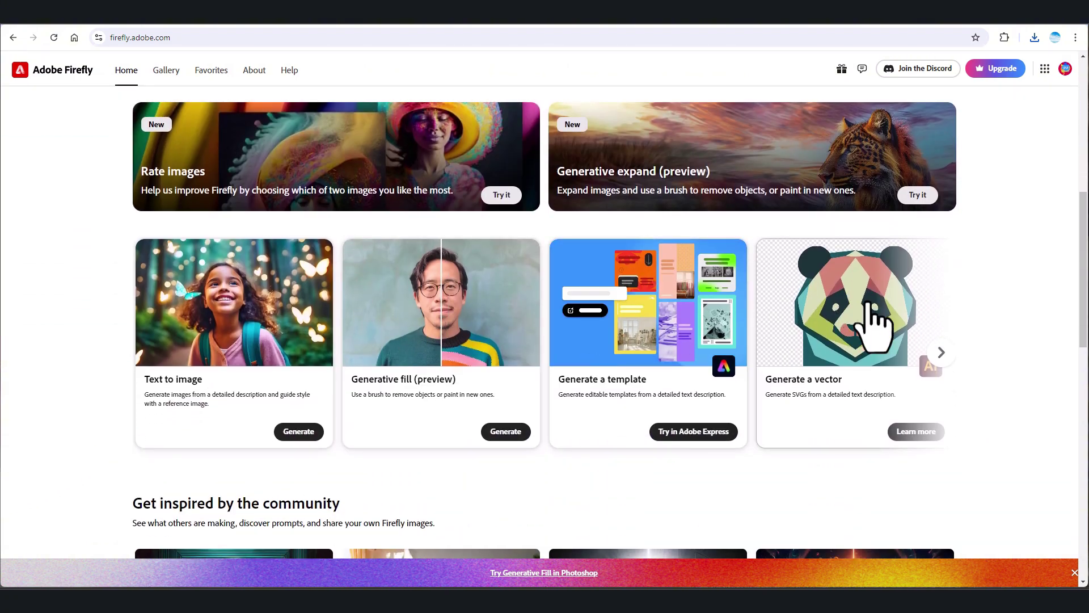
click(941, 353)
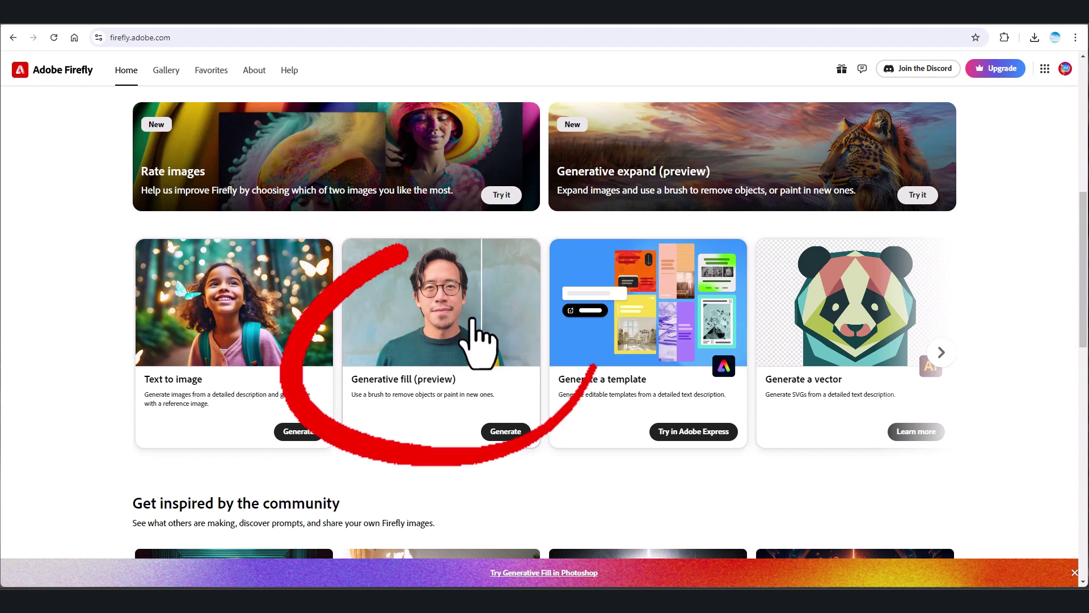
click(464, 333)
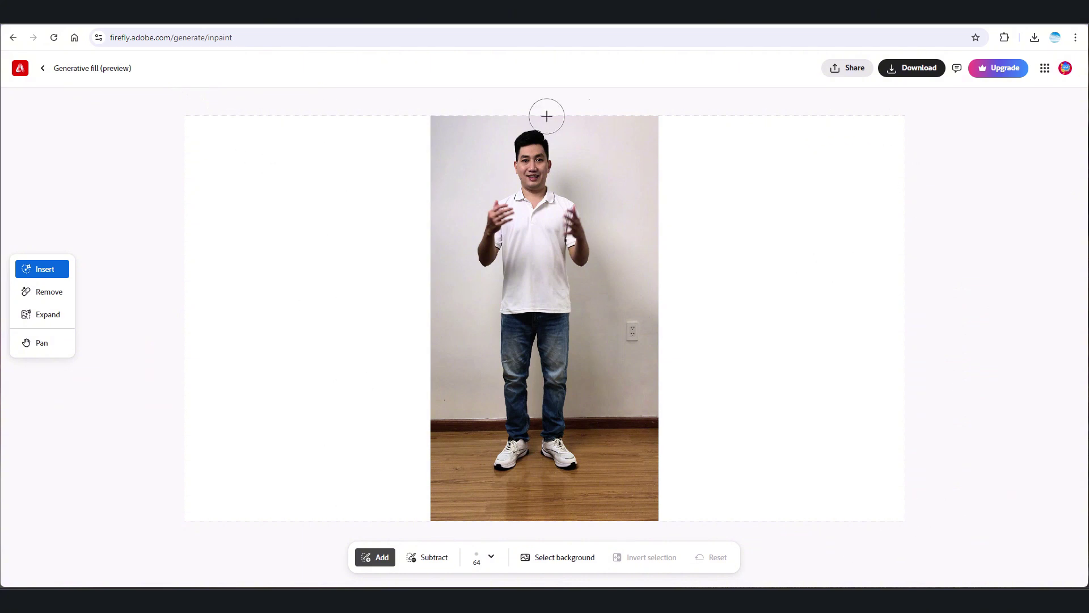
- Brush a mask over the top, left and right white margins around the presenter photo
drag(547, 116, 427, 119)
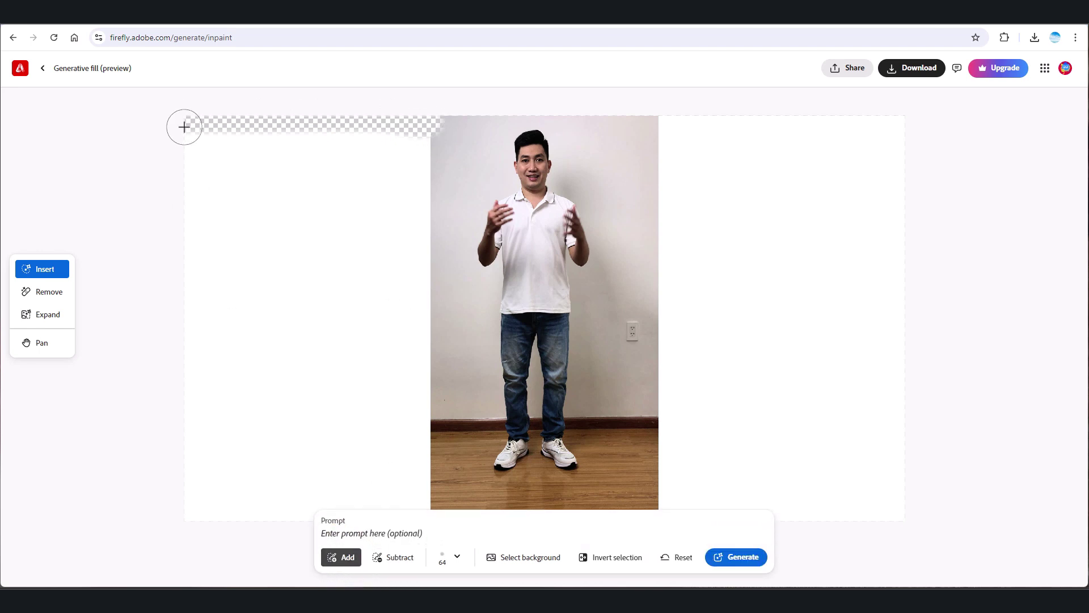
drag(183, 126, 353, 127)
mouse_move(427, 149)
mouse_down()
mouse_move(439, 499)
mouse_move(277, 489)
mouse_move(183, 513)
mouse_up()
mouse_move(419, 507)
mouse_down()
mouse_move(396, 153)
mouse_move(389, 296)
mouse_move(319, 501)
mouse_move(278, 219)
mouse_move(211, 212)
mouse_move(328, 278)
mouse_up()
mouse_move(685, 132)
mouse_down()
mouse_move(917, 445)
mouse_move(671, 109)
mouse_move(654, 222)
mouse_move(659, 386)
mouse_up()
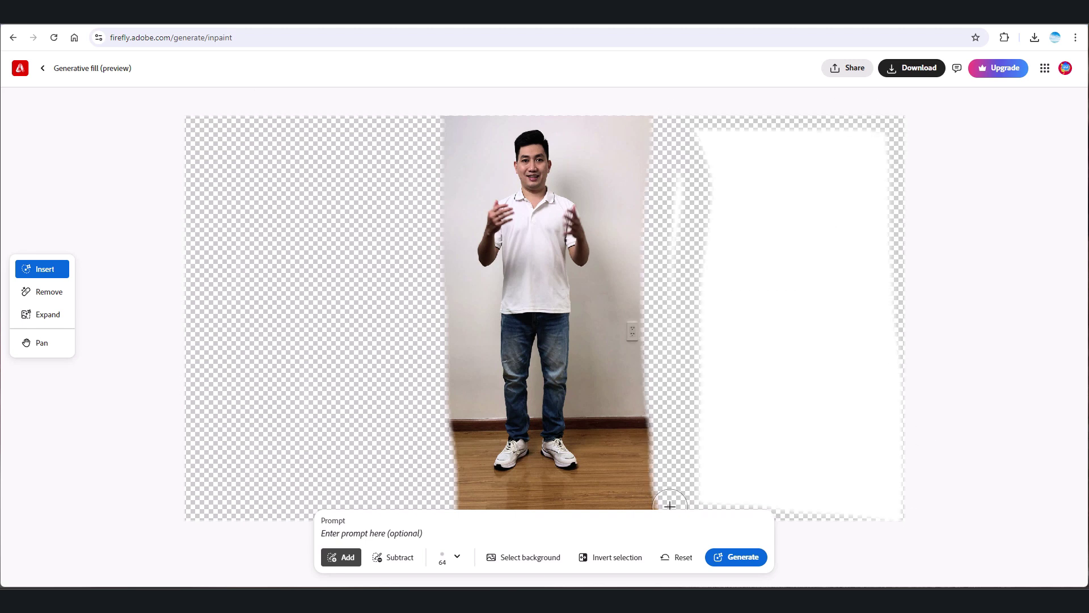
mouse_move(670, 505)
mouse_down()
mouse_move(698, 231)
mouse_move(706, 505)
mouse_move(885, 129)
mouse_move(768, 246)
mouse_move(862, 404)
mouse_move(935, 462)
mouse_move(822, 435)
mouse_up()
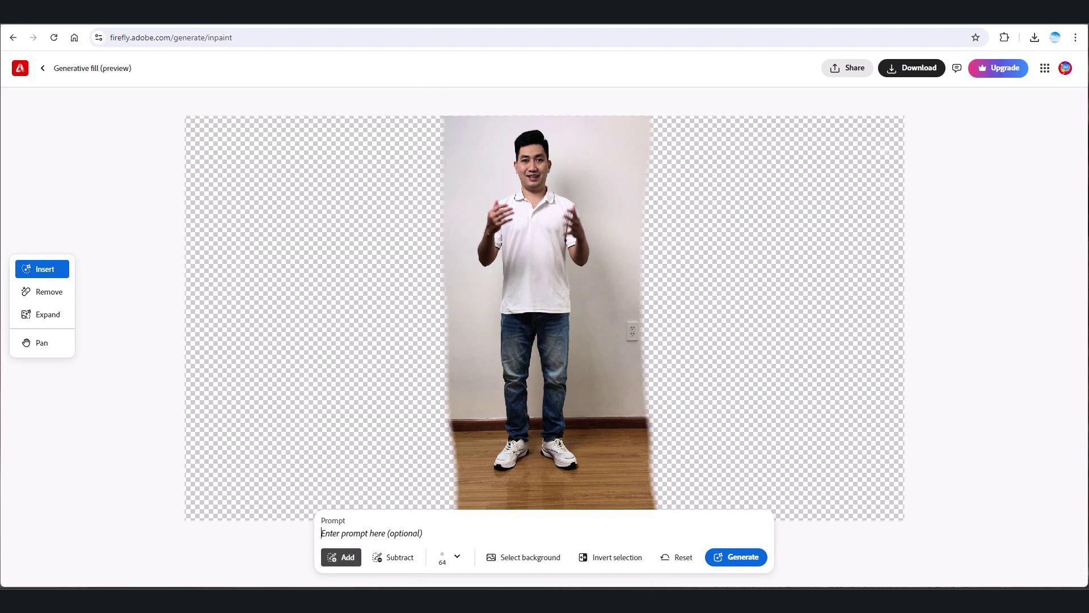
- Generate a prompt-free fill for the masked sides and check the remaining generative credits
click(740, 563)
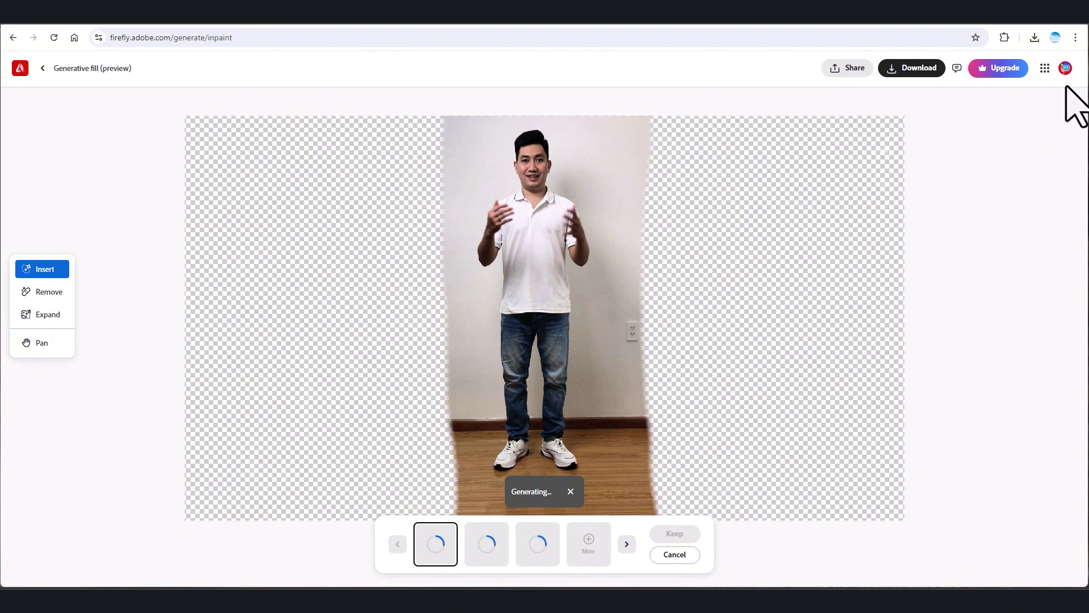
click(1065, 68)
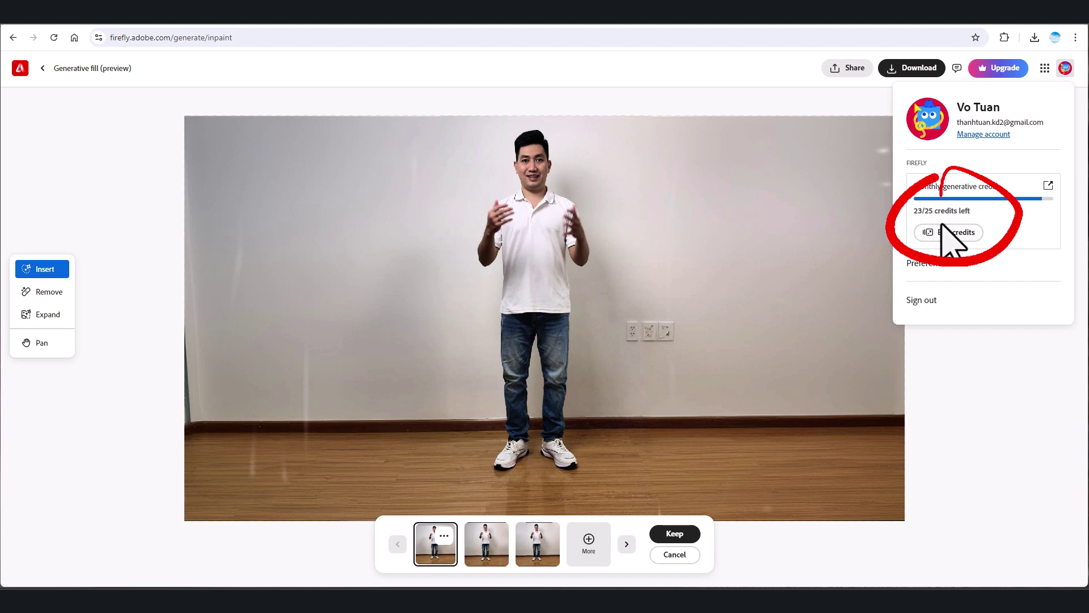
click(1062, 74)
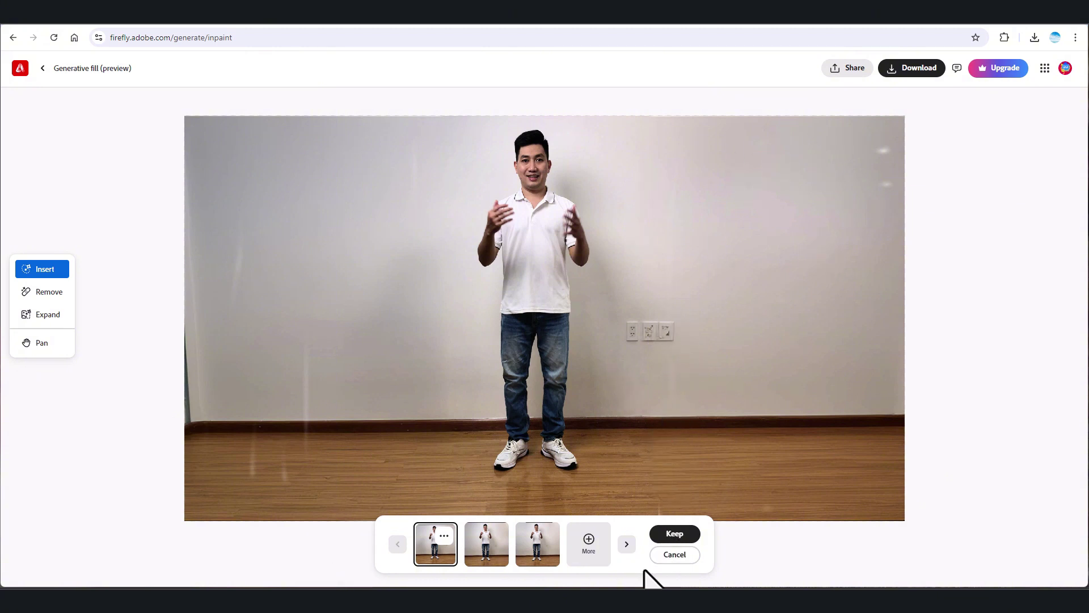
- Compare the three variations and keep the first, with white wall and wooden floor
click(486, 546)
click(536, 553)
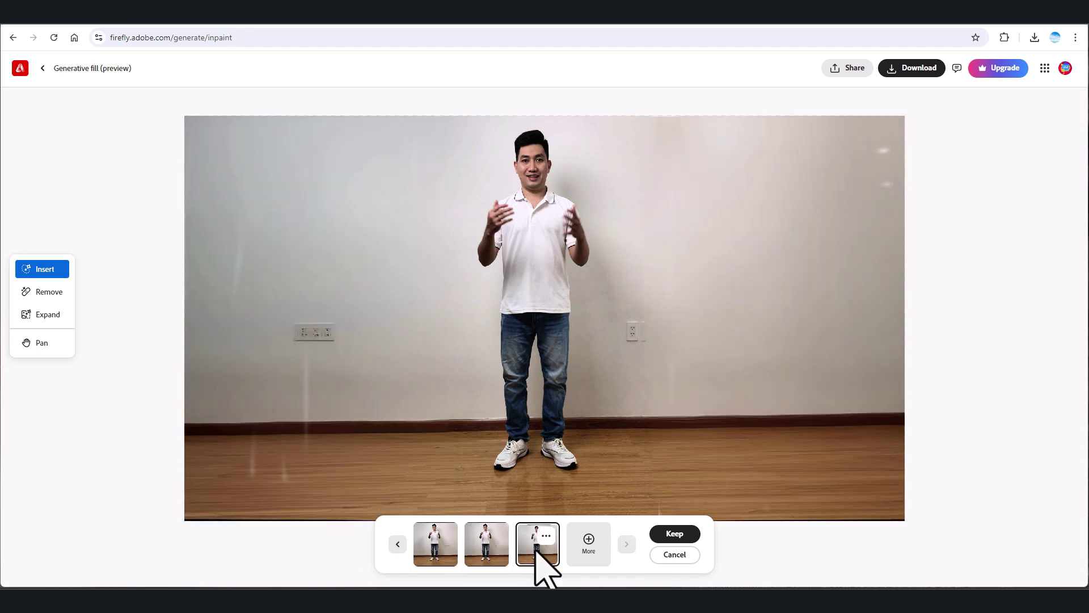
click(491, 554)
click(436, 556)
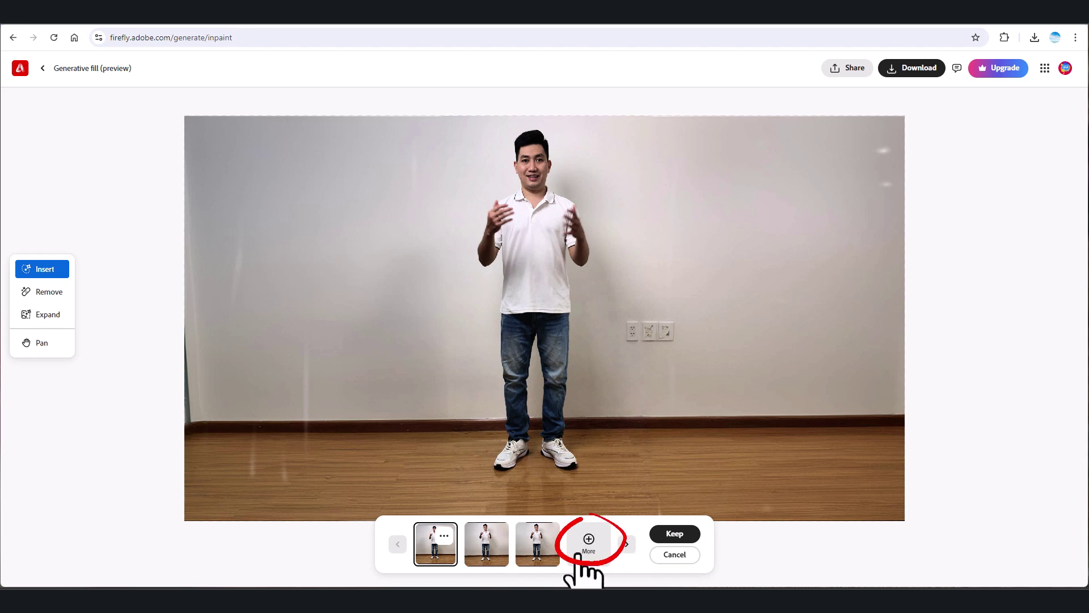
click(678, 534)
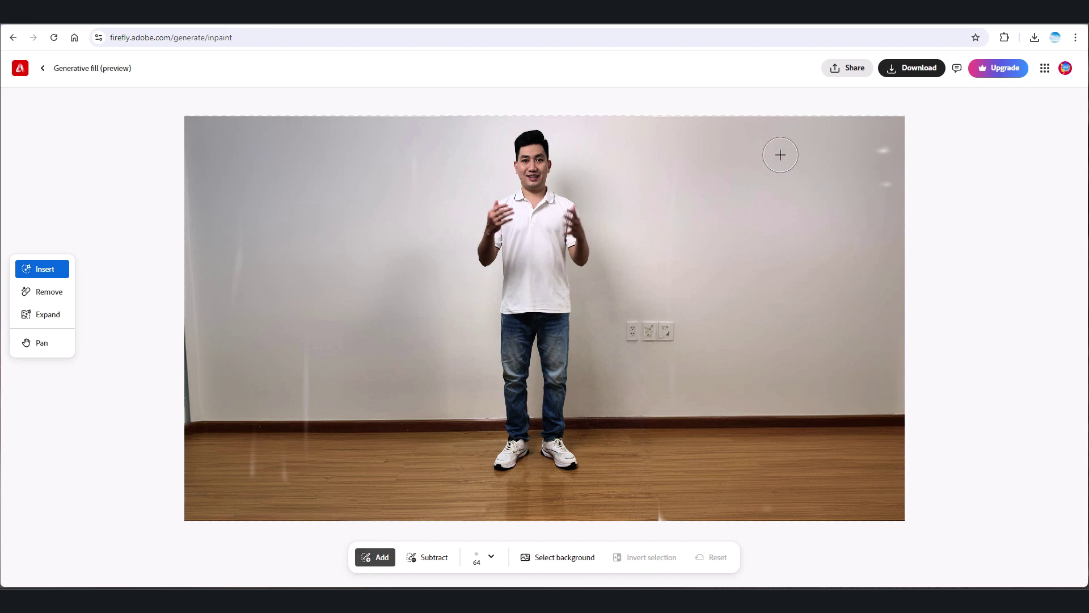
- Mask the upper-right wall, generate wall decor, and keep the third framed photo-collage variant
mouse_move(777, 152)
mouse_down()
mouse_move(885, 245)
mouse_move(781, 236)
mouse_move(771, 162)
mouse_move(786, 223)
mouse_move(821, 208)
mouse_move(872, 243)
mouse_move(856, 253)
mouse_move(821, 189)
mouse_up()
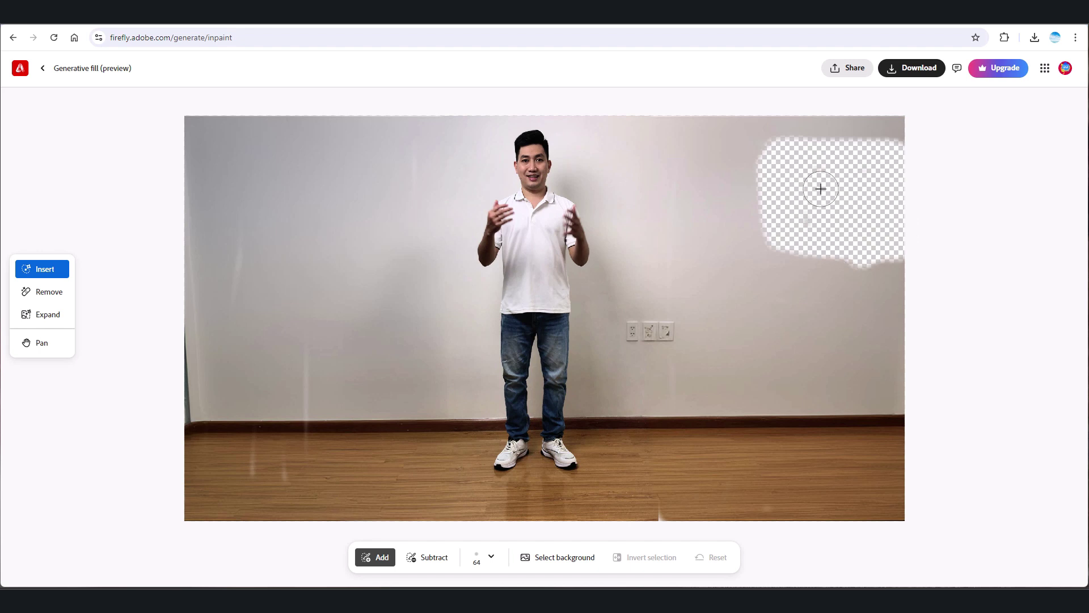
drag(773, 242, 896, 250)
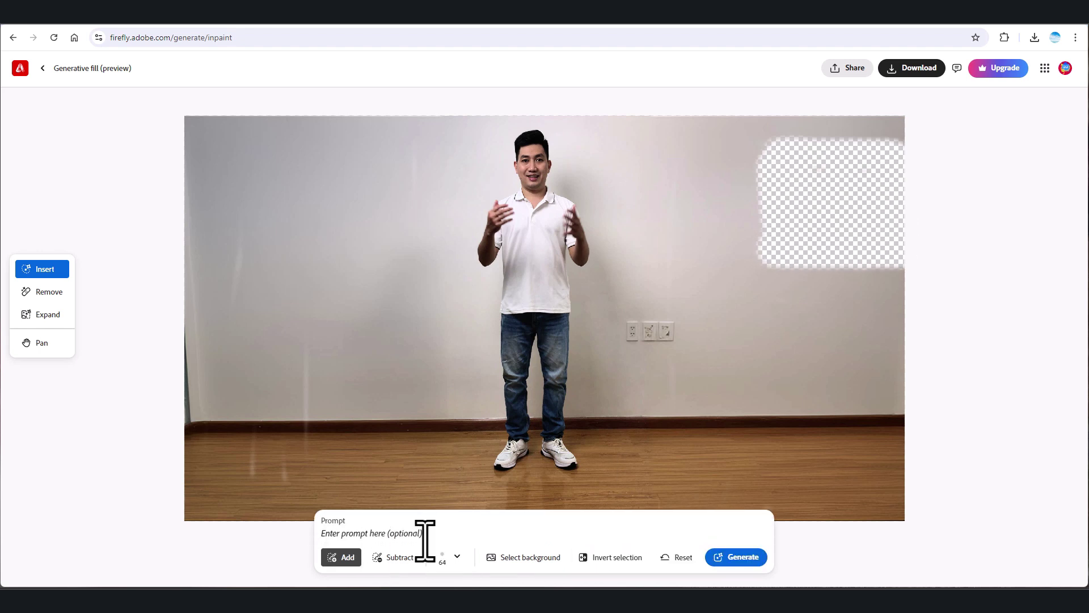
text(wall decor)
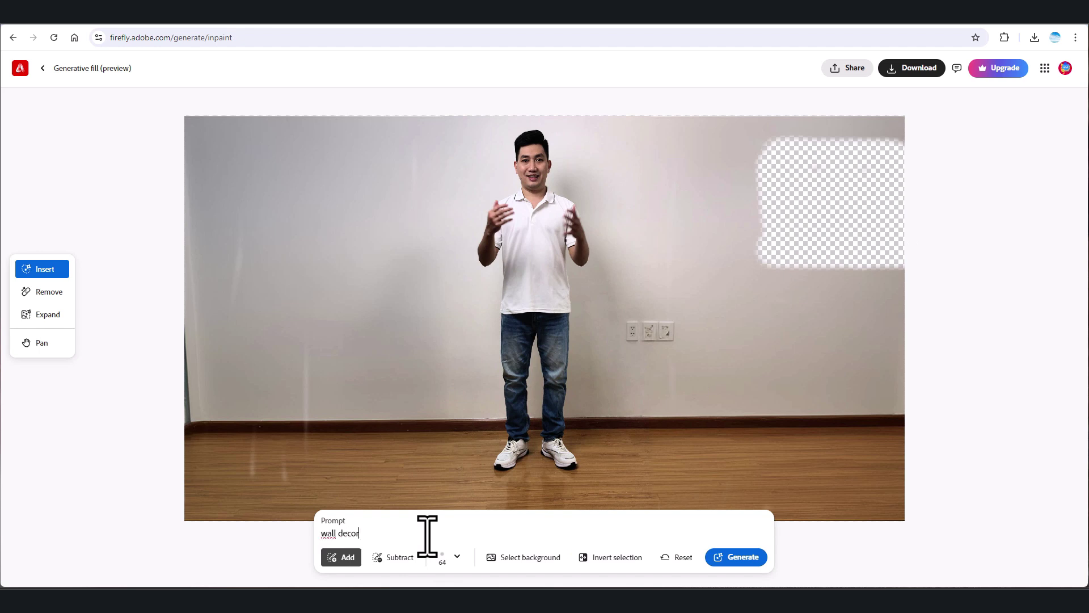
click(749, 558)
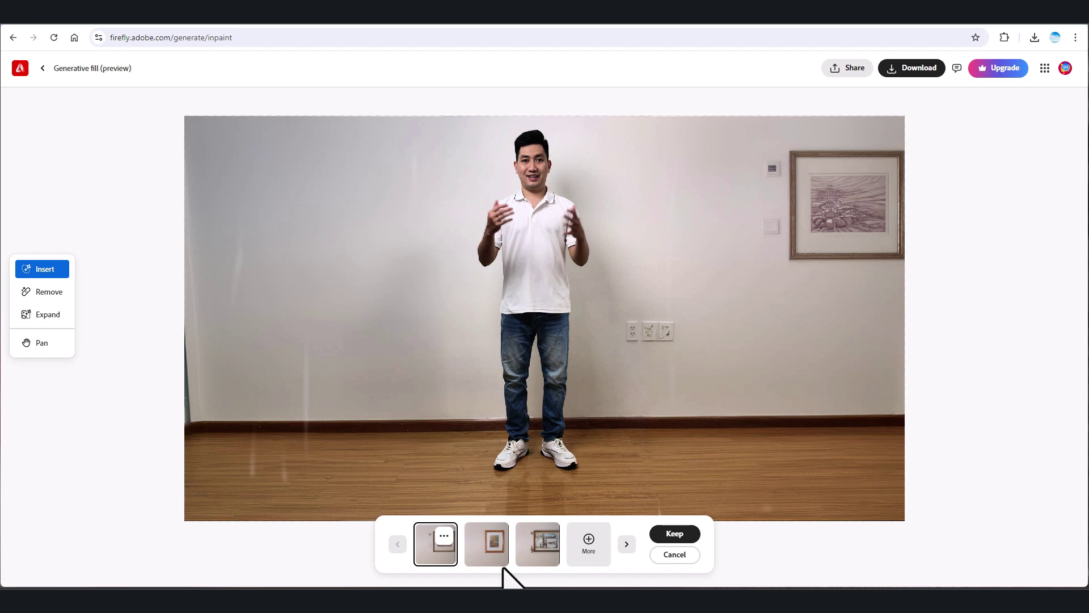
click(485, 547)
click(543, 551)
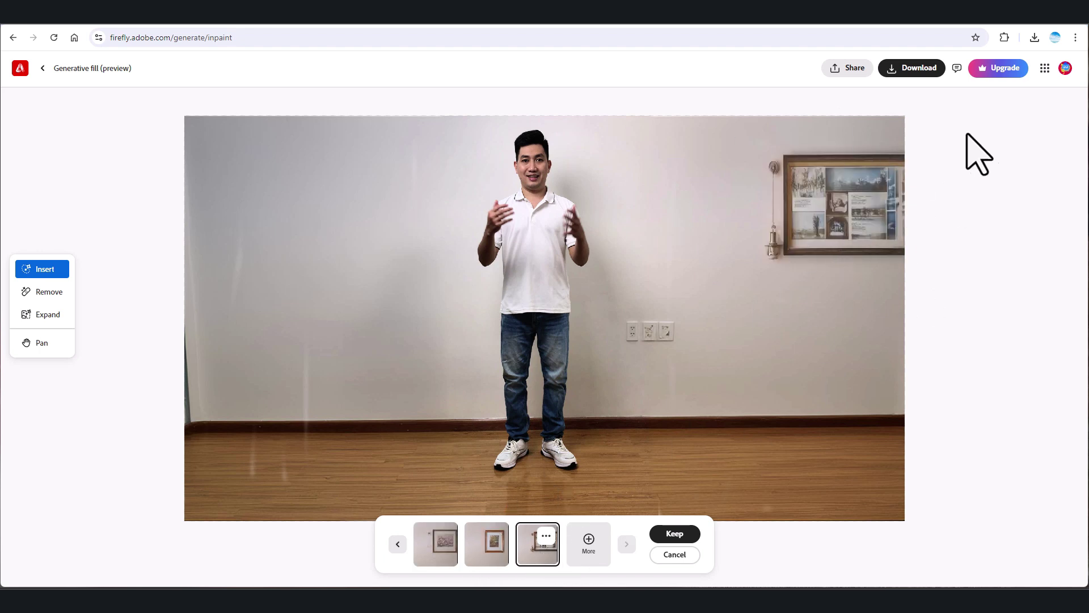
click(674, 533)
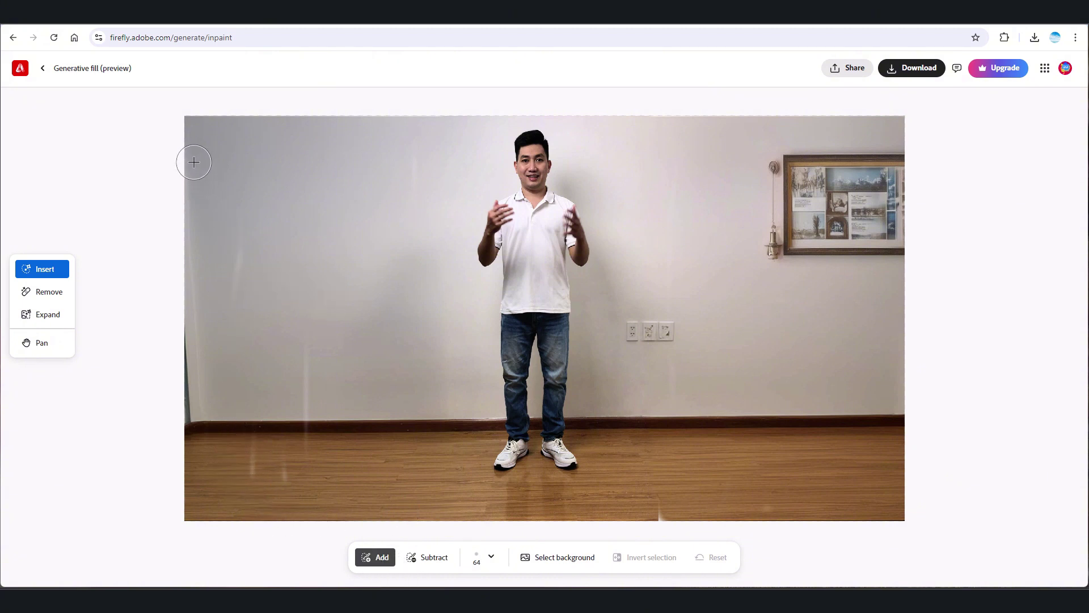
- Mask the upper-left wall and generate a 'book shelf' fill, browsing its three variants
mouse_move(194, 149)
mouse_down()
mouse_move(414, 152)
mouse_move(412, 267)
mouse_move(190, 272)
mouse_move(183, 165)
mouse_move(212, 185)
mouse_move(219, 166)
mouse_move(297, 246)
mouse_move(387, 245)
mouse_move(365, 216)
mouse_move(395, 196)
mouse_move(287, 175)
mouse_move(397, 189)
mouse_move(244, 195)
mouse_move(319, 214)
mouse_move(309, 251)
mouse_up()
click(401, 533)
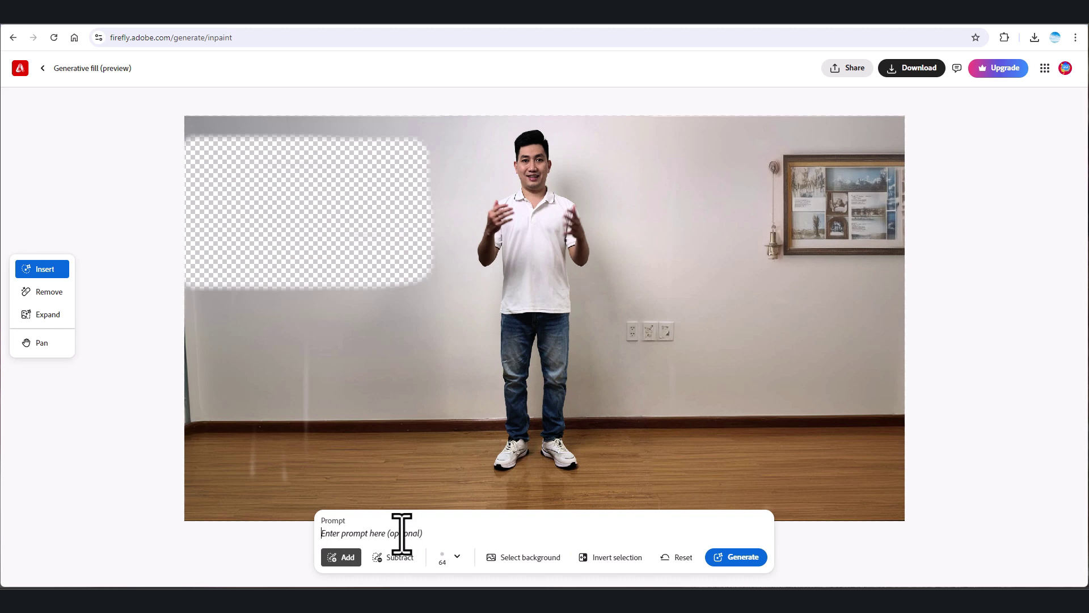
text(book shelf)
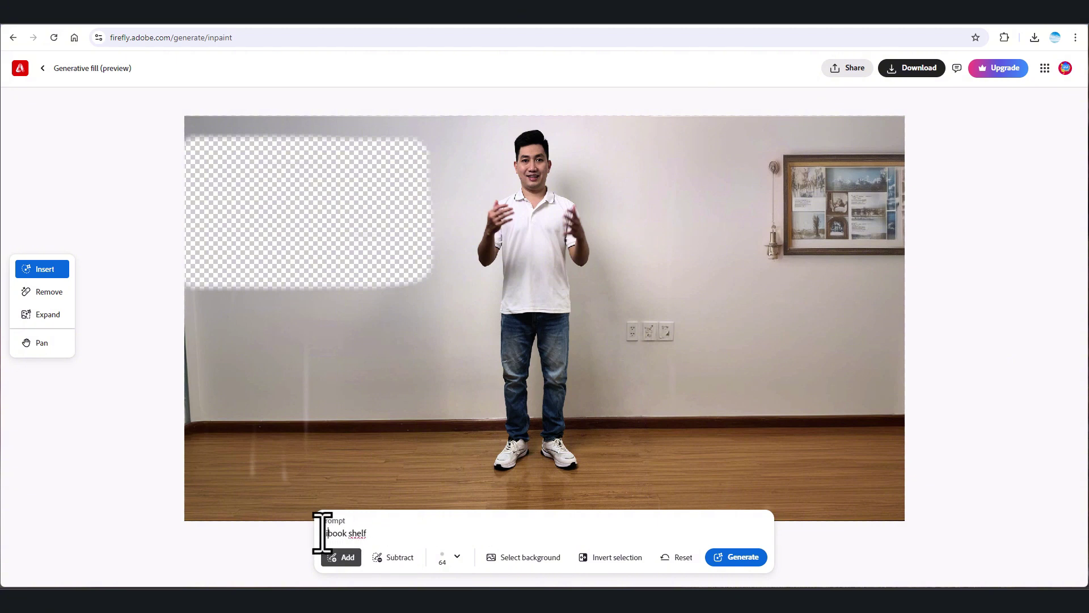
click(746, 557)
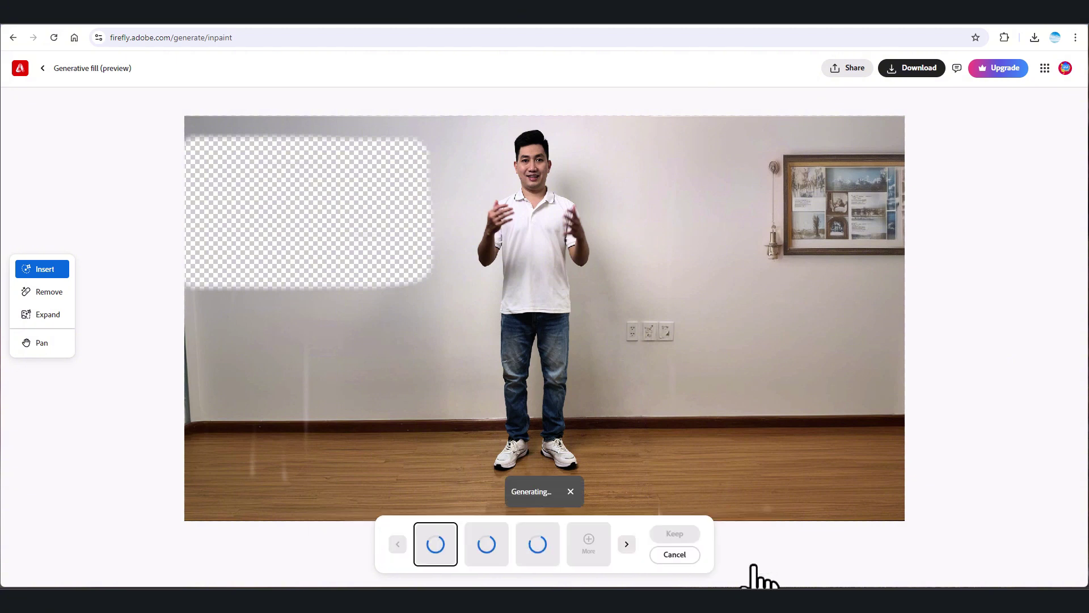
click(489, 549)
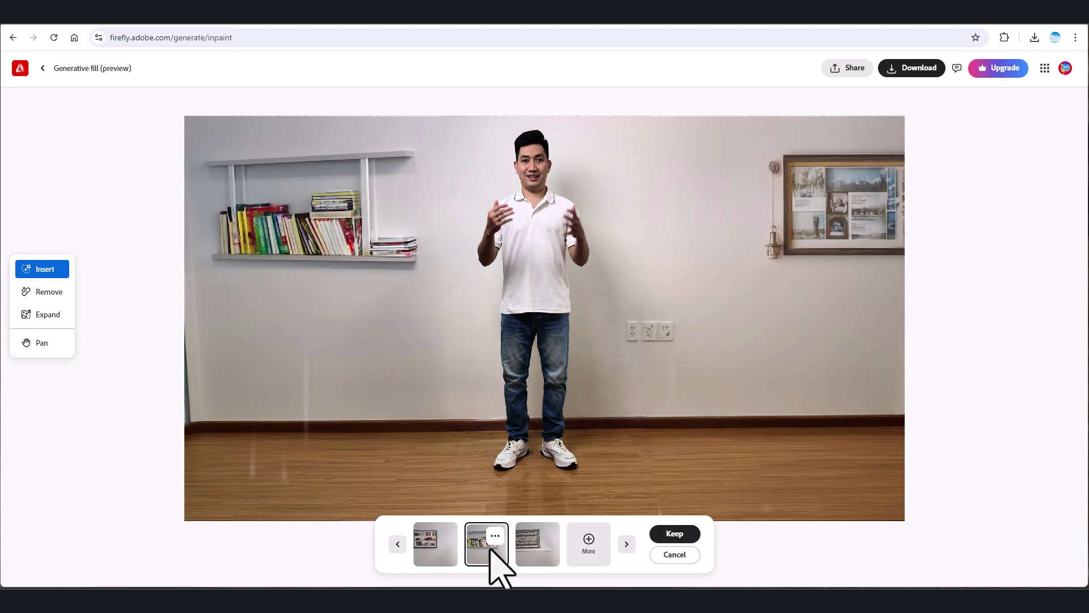
click(538, 554)
click(487, 553)
click(431, 553)
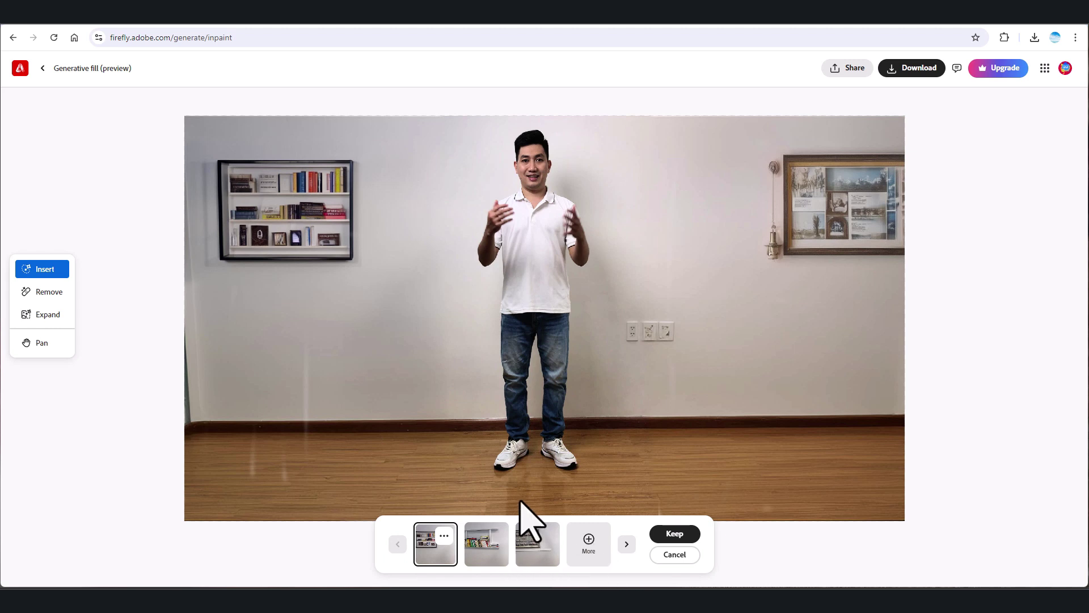
- Generate more bookshelf variations and keep the third, a white shelf filled with books
click(590, 546)
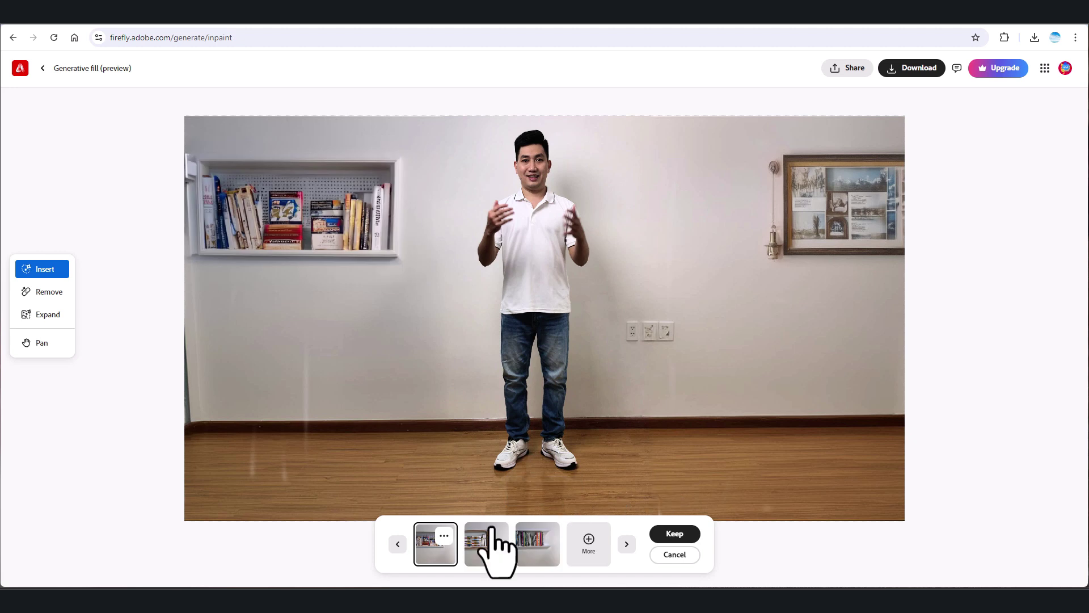
click(491, 544)
click(542, 547)
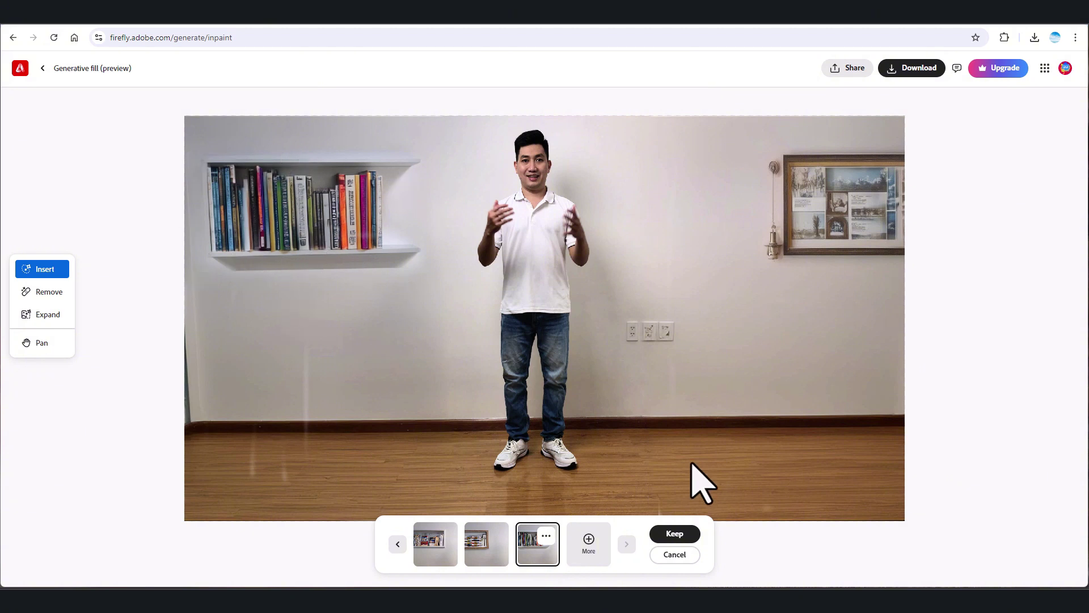
click(675, 534)
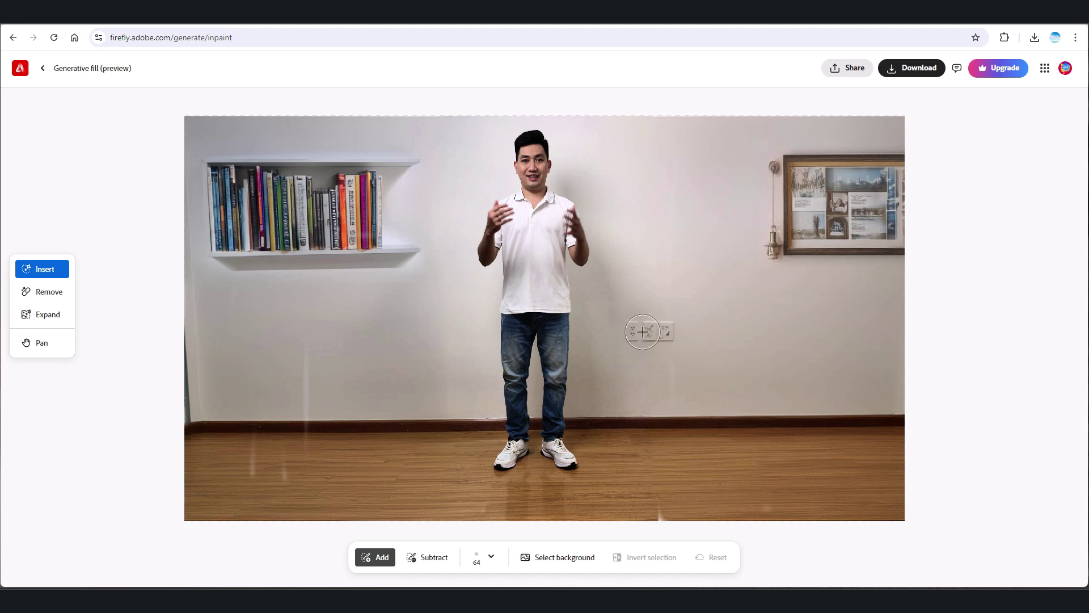
- Erase the wall sockets right of the man with a prompt-free fill, then mask below the bookshelf
drag(631, 322, 701, 332)
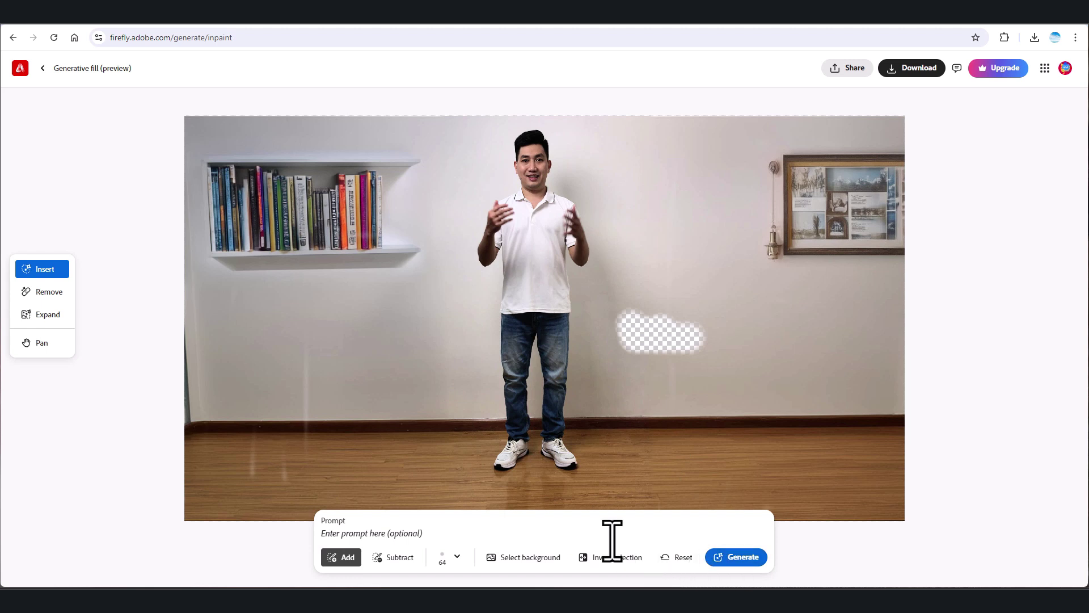
click(655, 536)
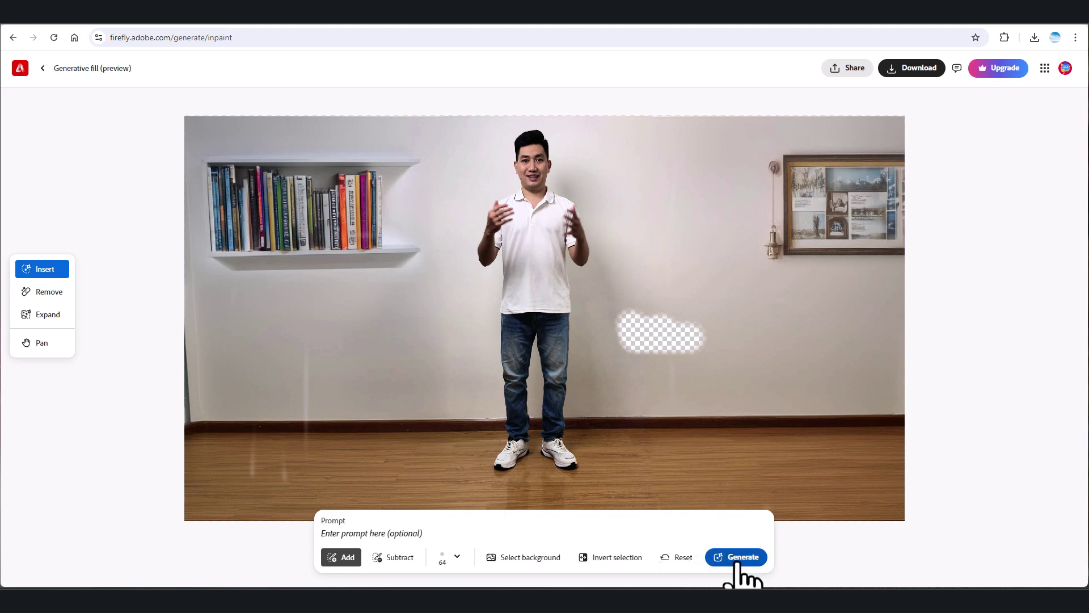
click(738, 557)
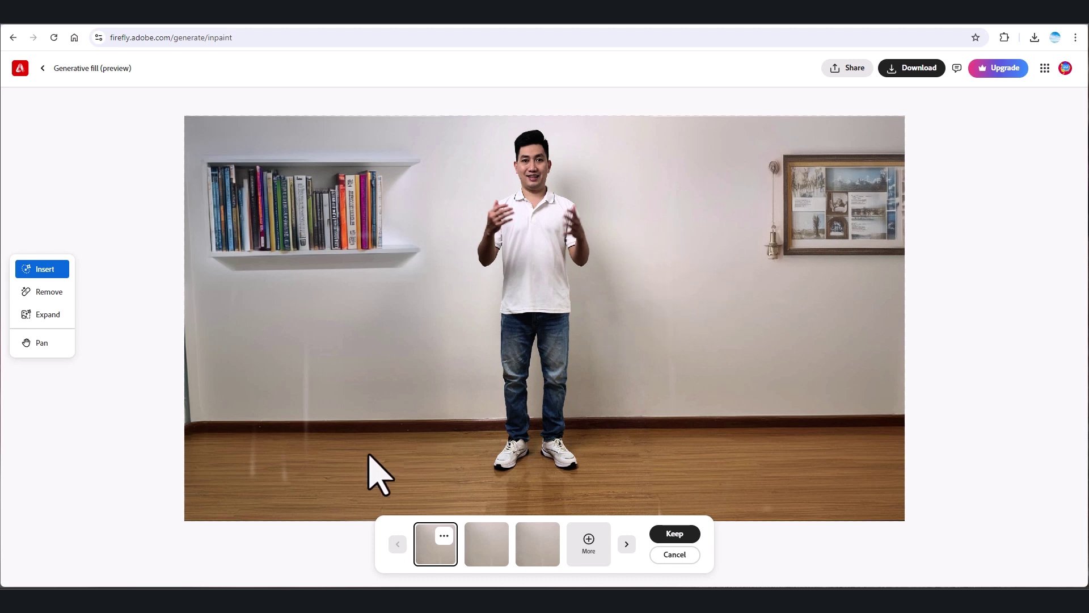
mouse_move(267, 471)
mouse_down()
mouse_move(257, 464)
mouse_move(261, 476)
mouse_move(297, 324)
mouse_move(302, 355)
mouse_up()
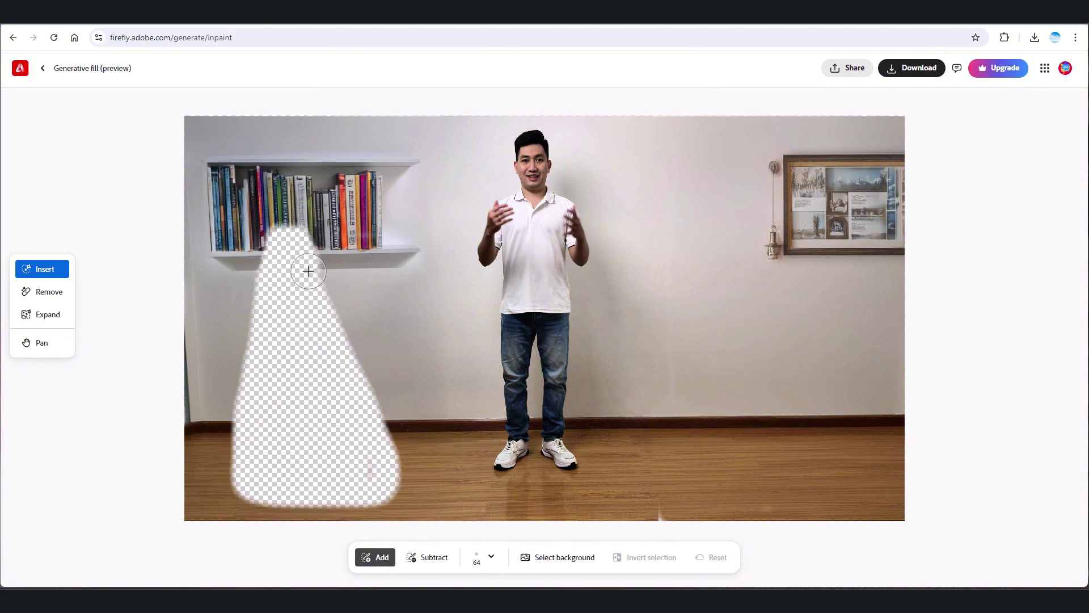
- Extend the mask to the bookshelf, generate 'a nice christmas tree decor', keep the blue tree
drag(283, 247, 345, 382)
text(a nice christmas tree decor)
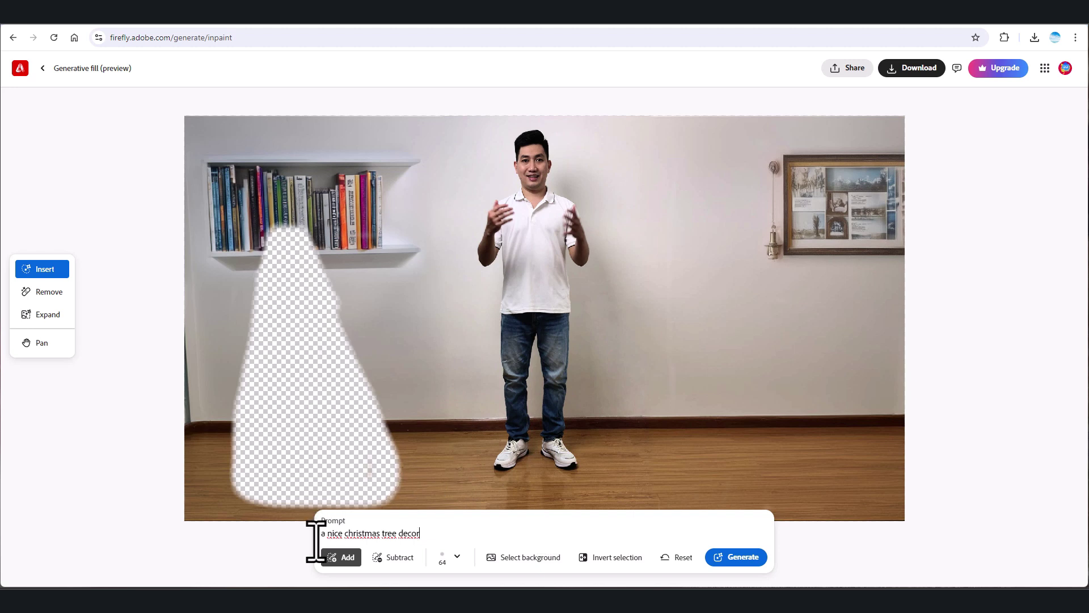
click(735, 559)
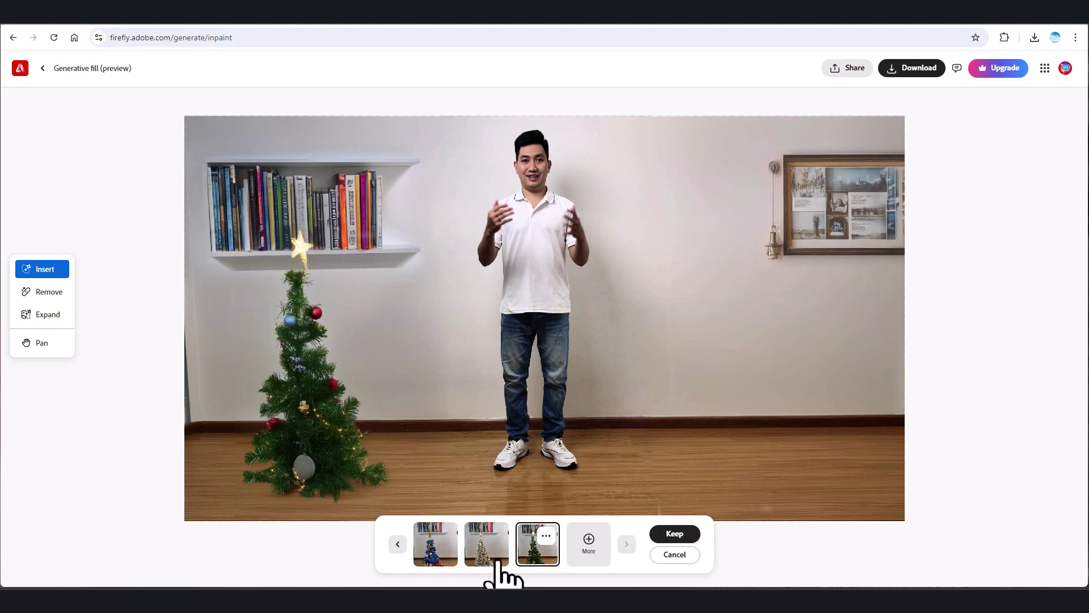
click(672, 532)
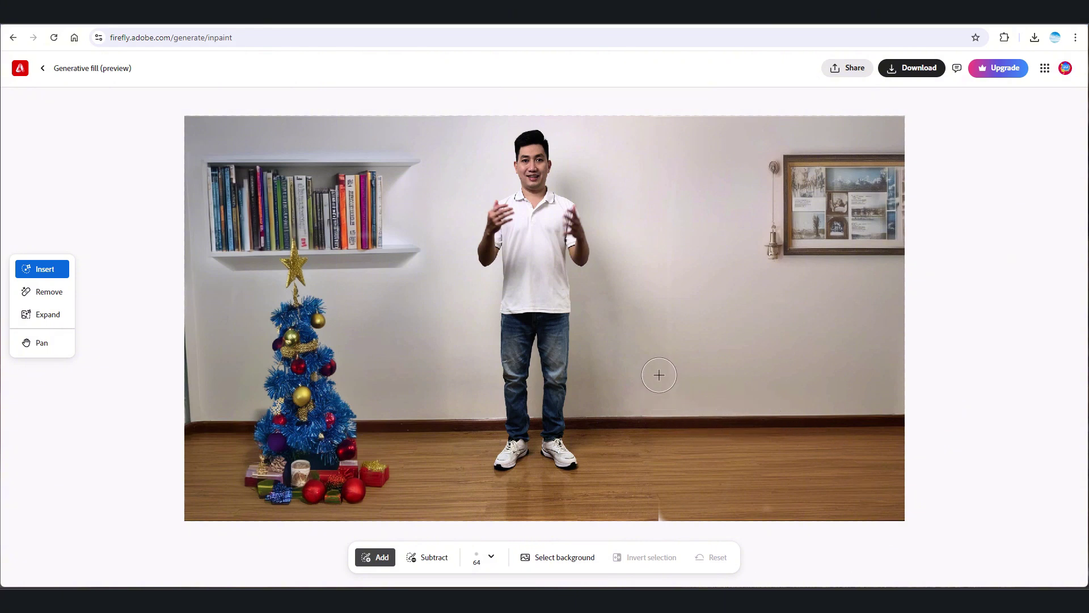
- Fill the lower-right floor area with a desk, laptop and chair
drag(674, 410, 835, 449)
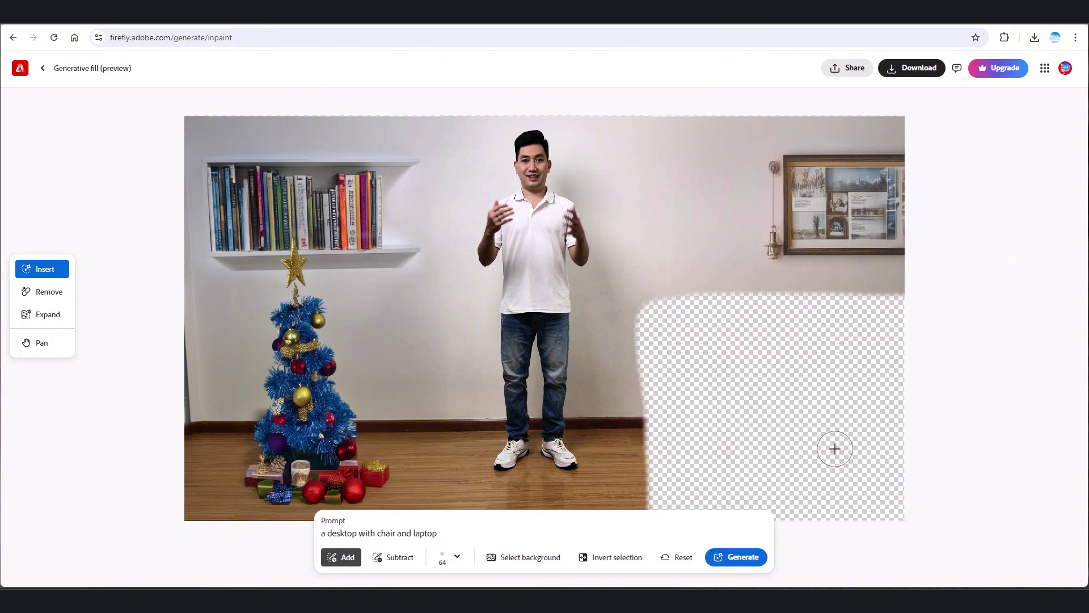
click(736, 557)
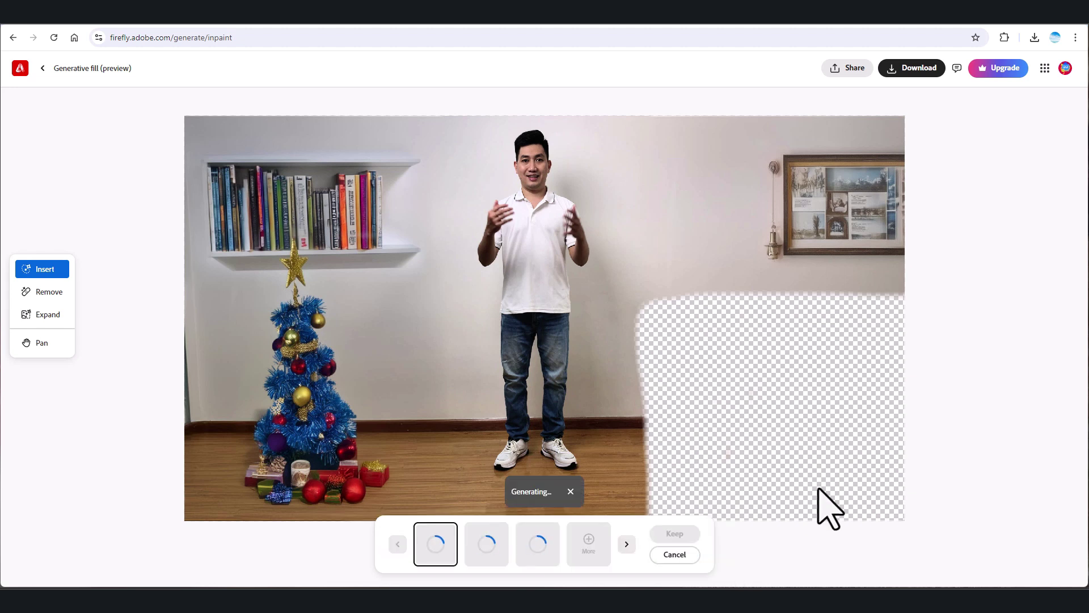
click(536, 553)
click(675, 534)
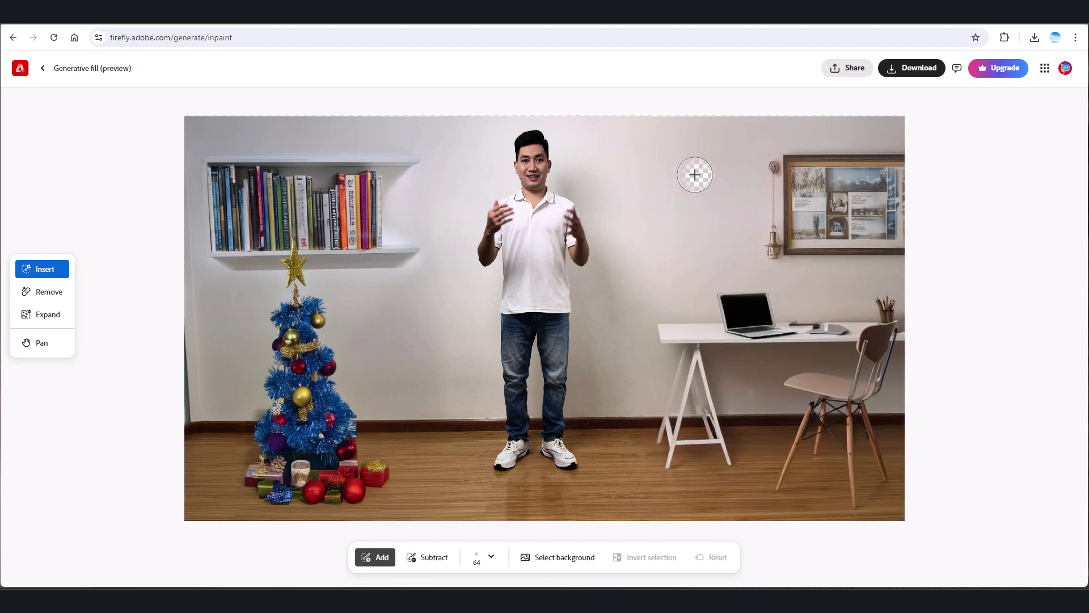
- Add a plain white wall clock beside the photo collage, then download the finished image
drag(694, 175, 712, 175)
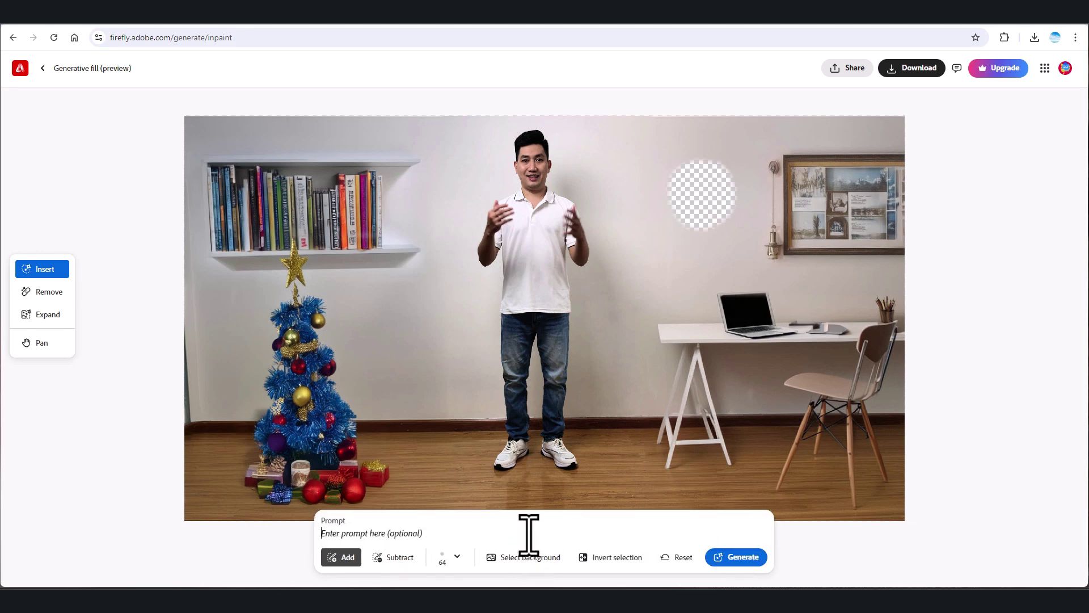
text(clock)
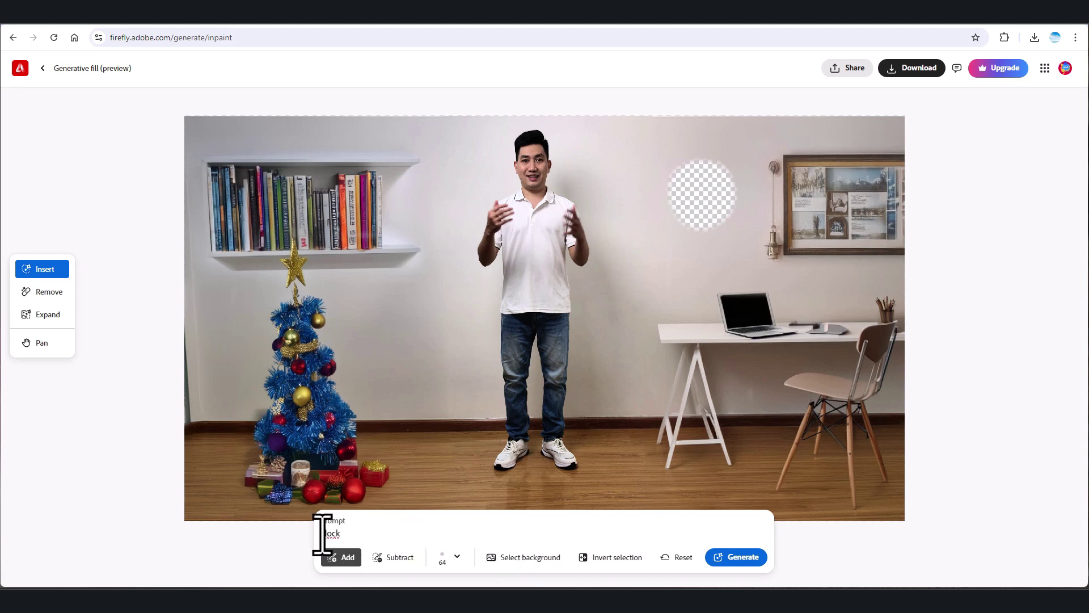
click(735, 556)
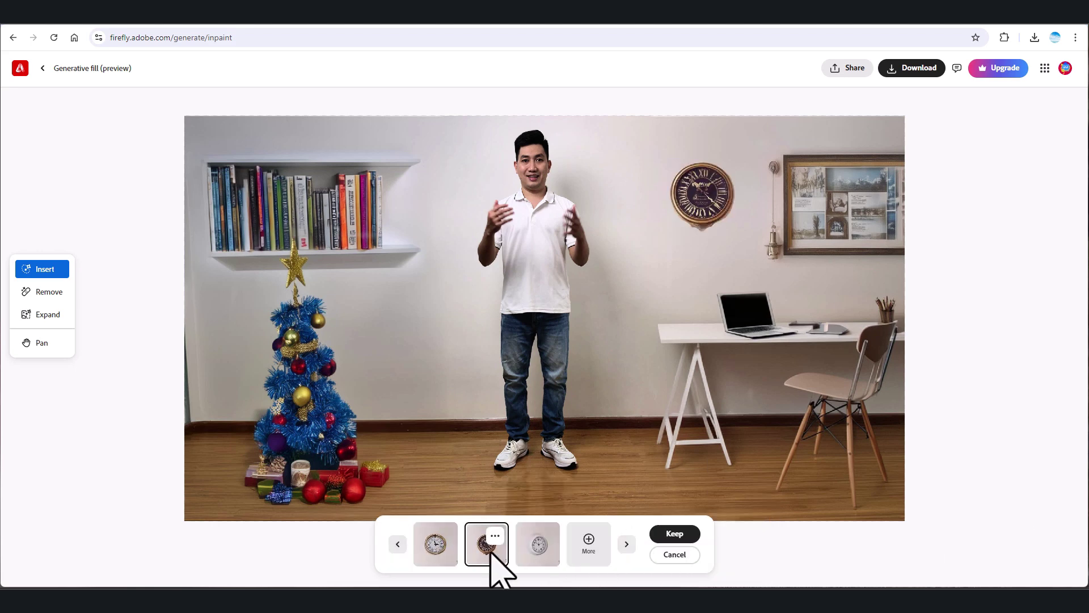
click(659, 532)
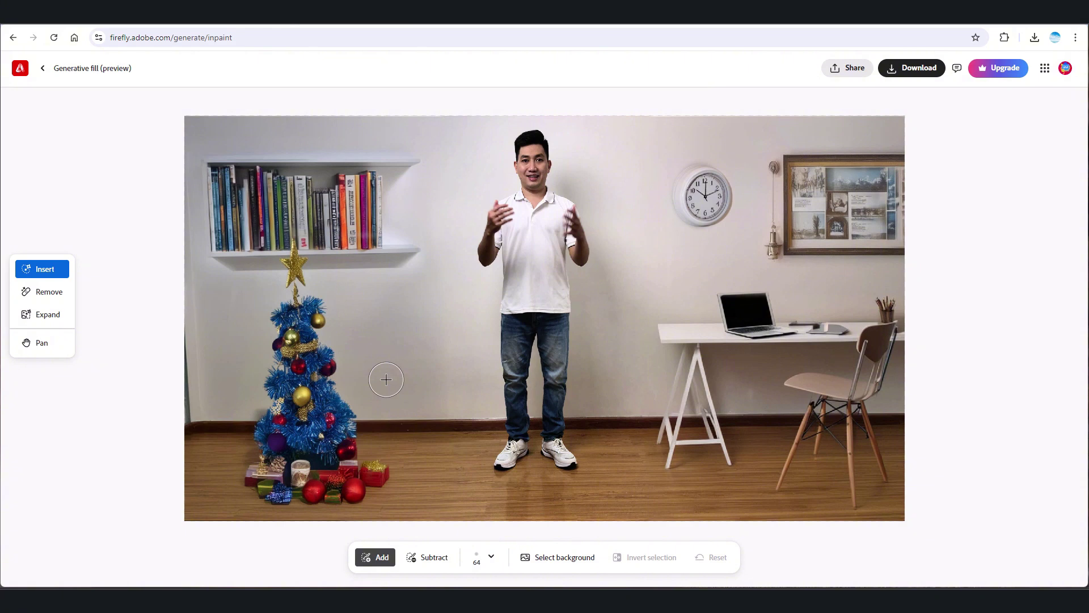
click(923, 71)
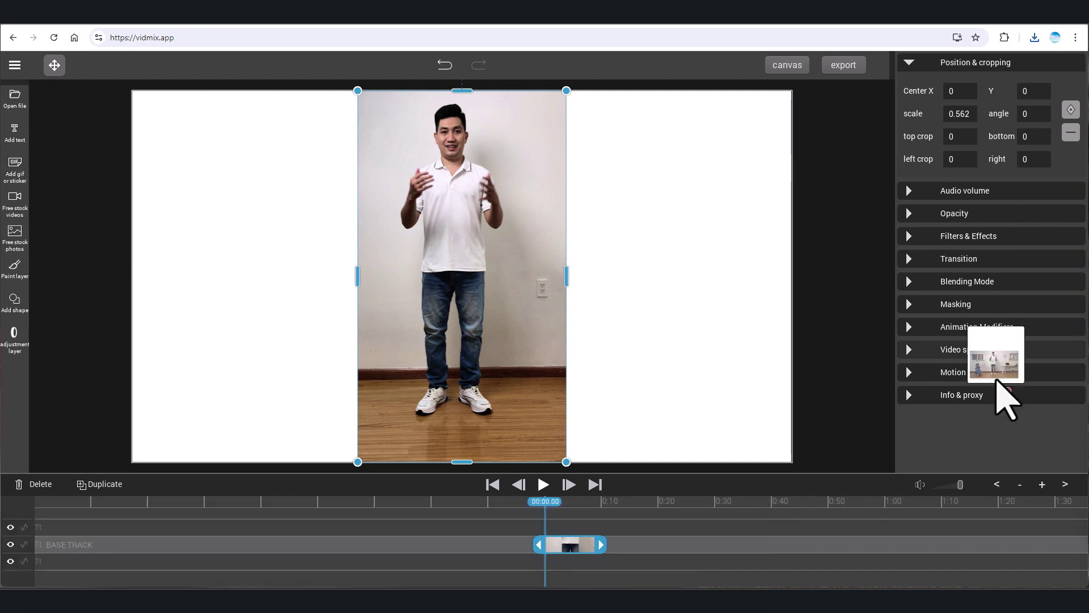
- Drop the room image on a track above the man's video, preview it, and select the image clip
mouse_move(997, 389)
mouse_down()
mouse_move(582, 539)
mouse_move(590, 525)
mouse_up()
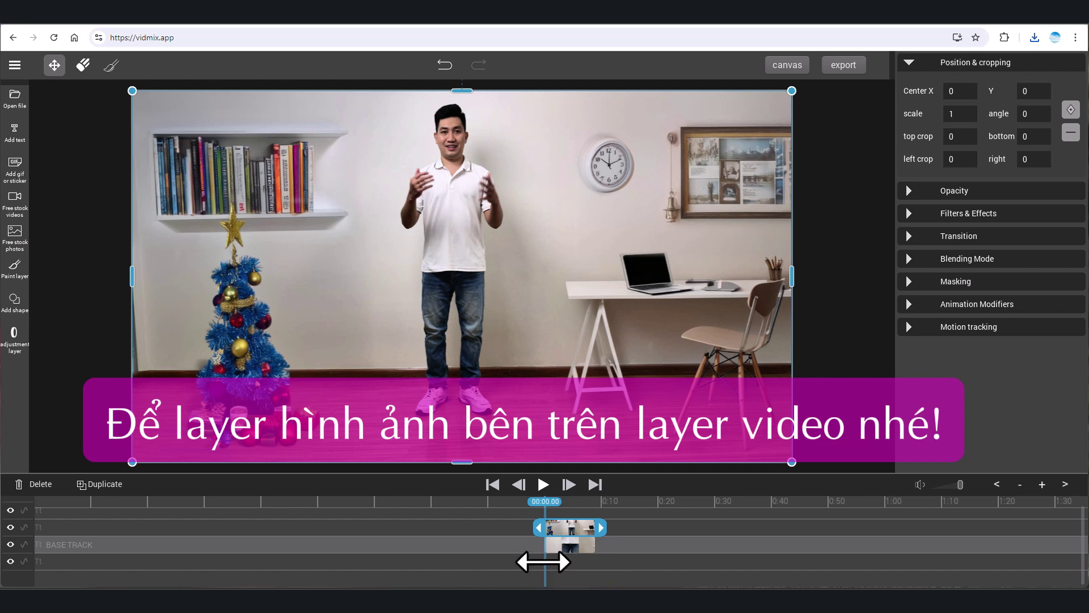
drag(543, 561, 592, 561)
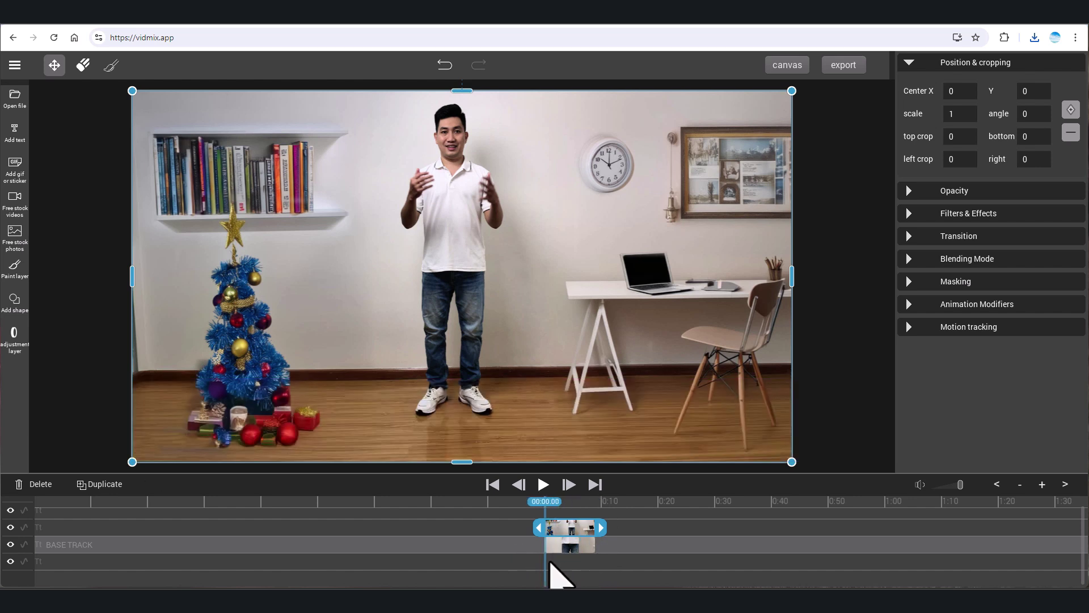
click(543, 484)
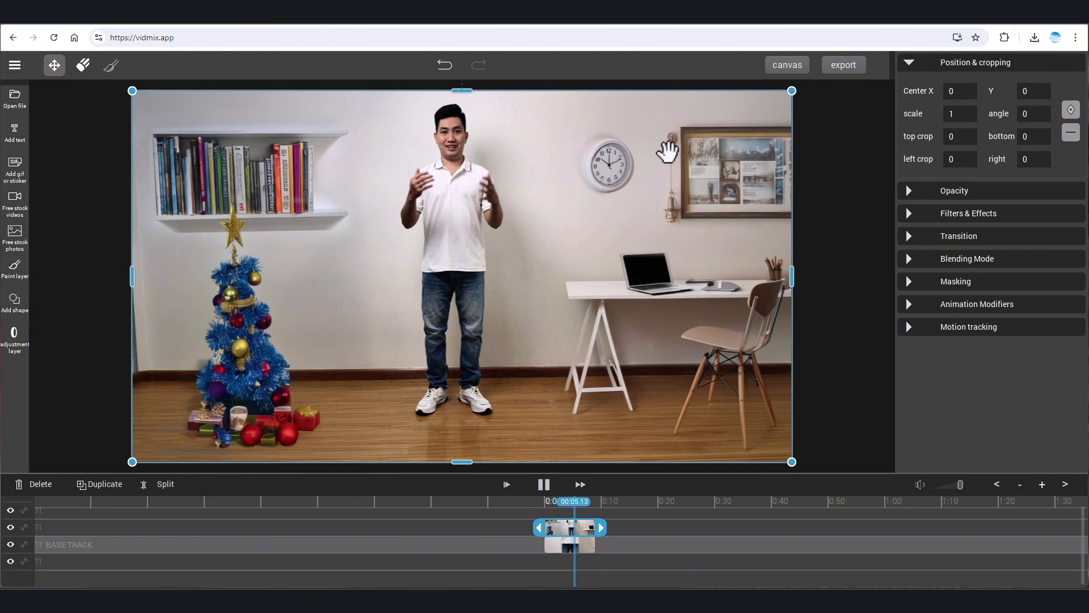
click(570, 544)
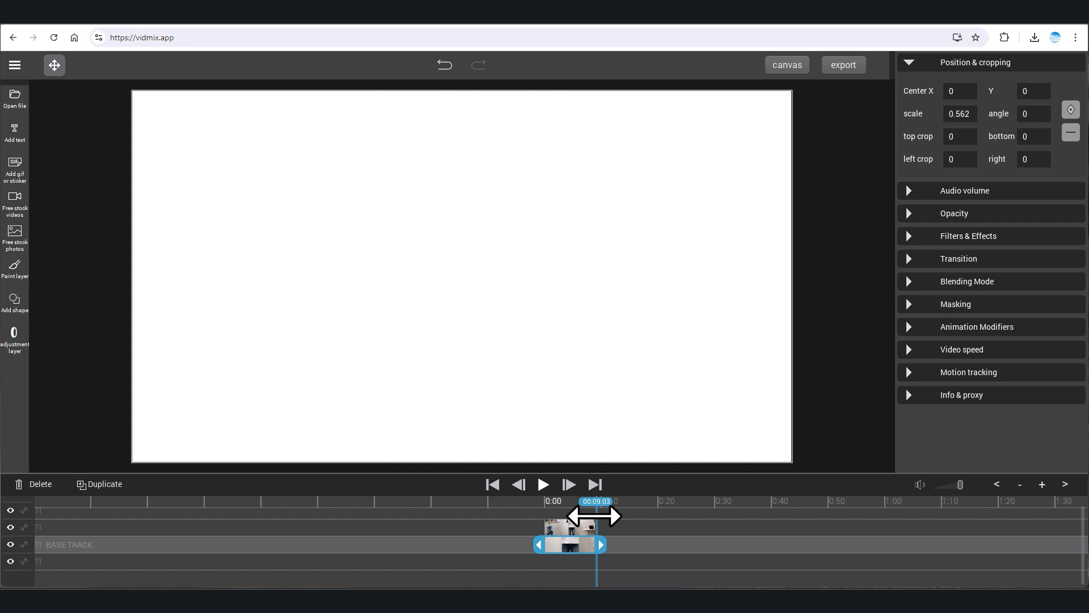
drag(595, 515, 568, 515)
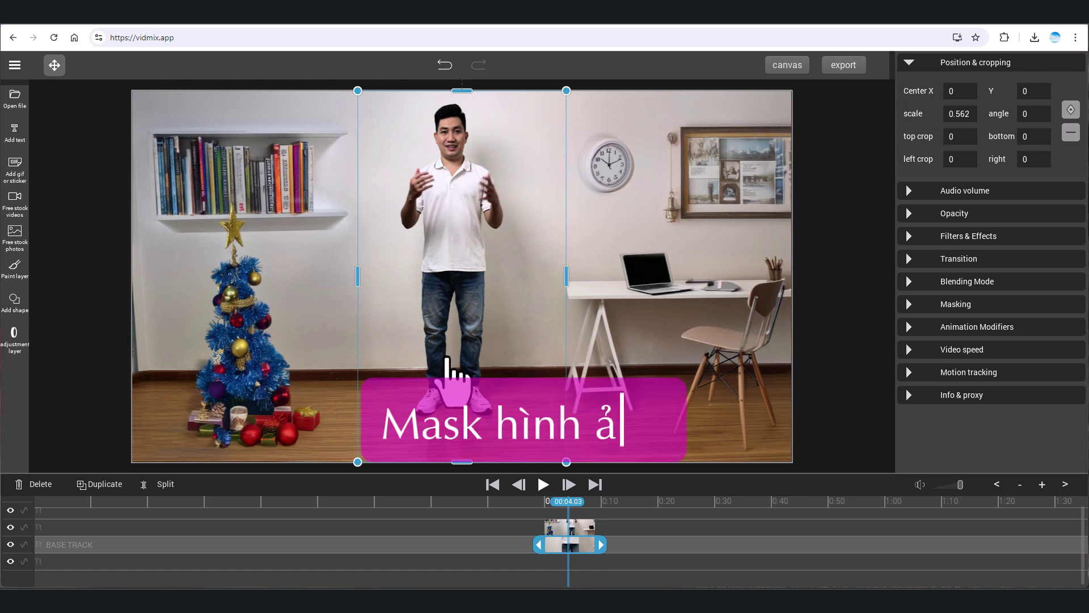
click(554, 529)
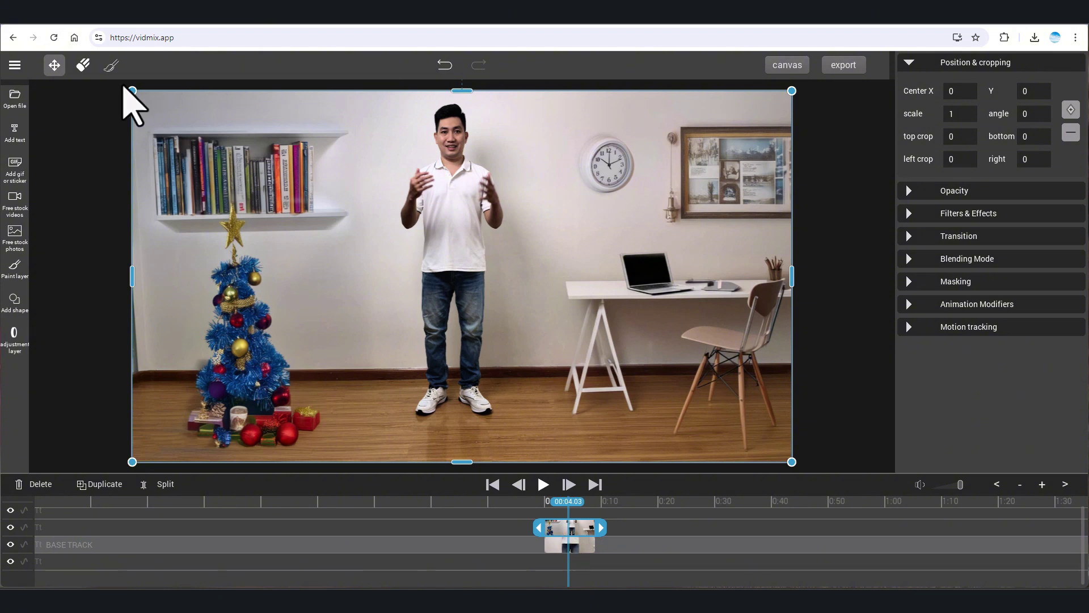
- With a slightly larger erase brush, erase the room image over the man and rewind to 0:00
click(81, 67)
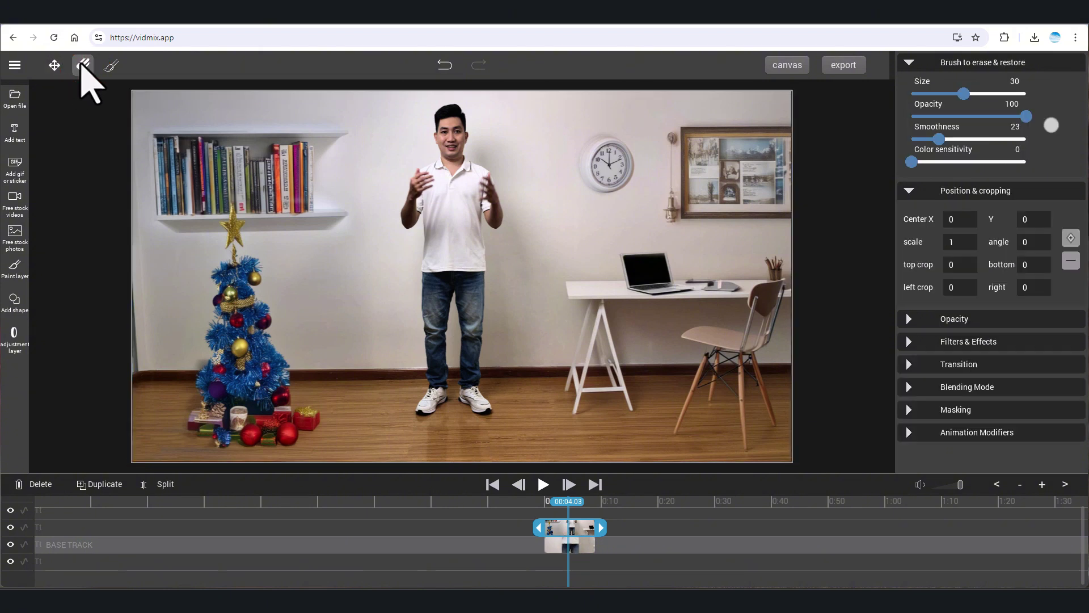
mouse_move(963, 93)
mouse_down()
mouse_move(980, 93)
mouse_move(967, 94)
mouse_up()
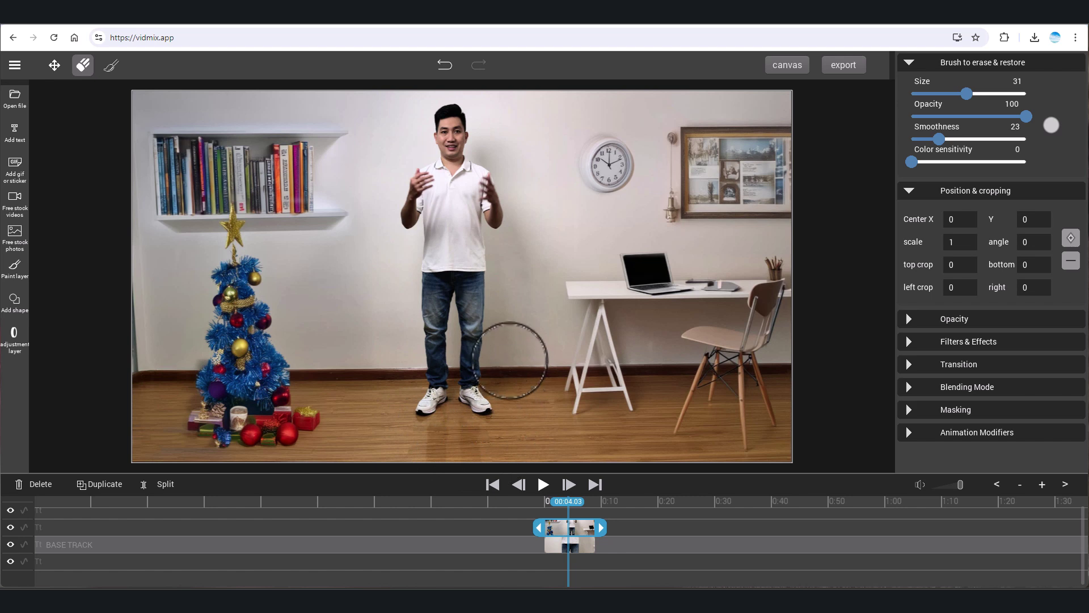
mouse_move(498, 214)
mouse_down()
mouse_move(514, 238)
mouse_move(462, 138)
mouse_move(426, 214)
mouse_move(470, 238)
mouse_move(420, 310)
mouse_up()
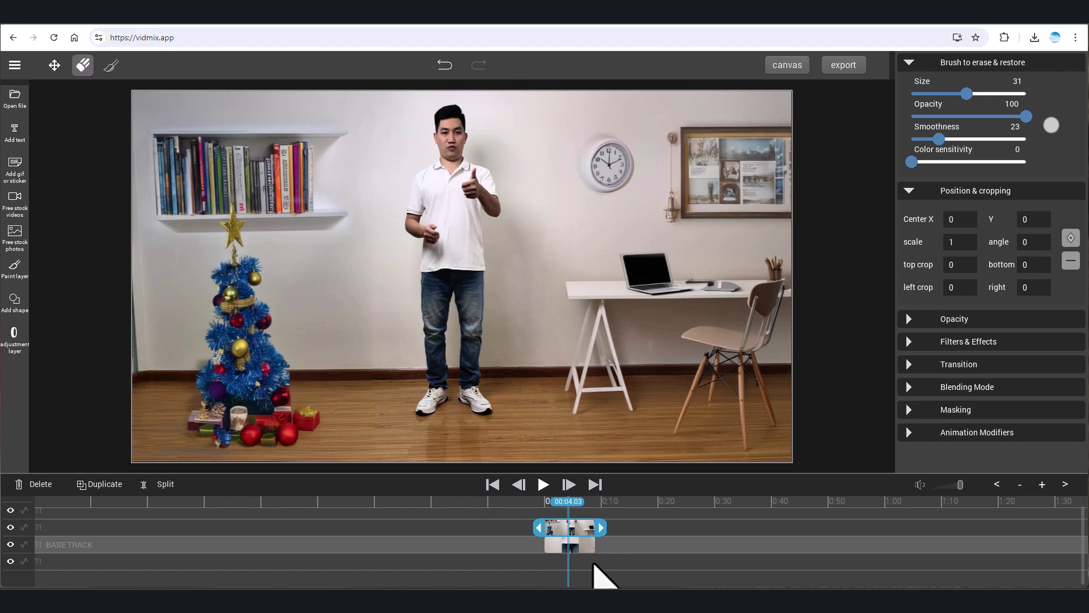
drag(551, 515, 539, 516)
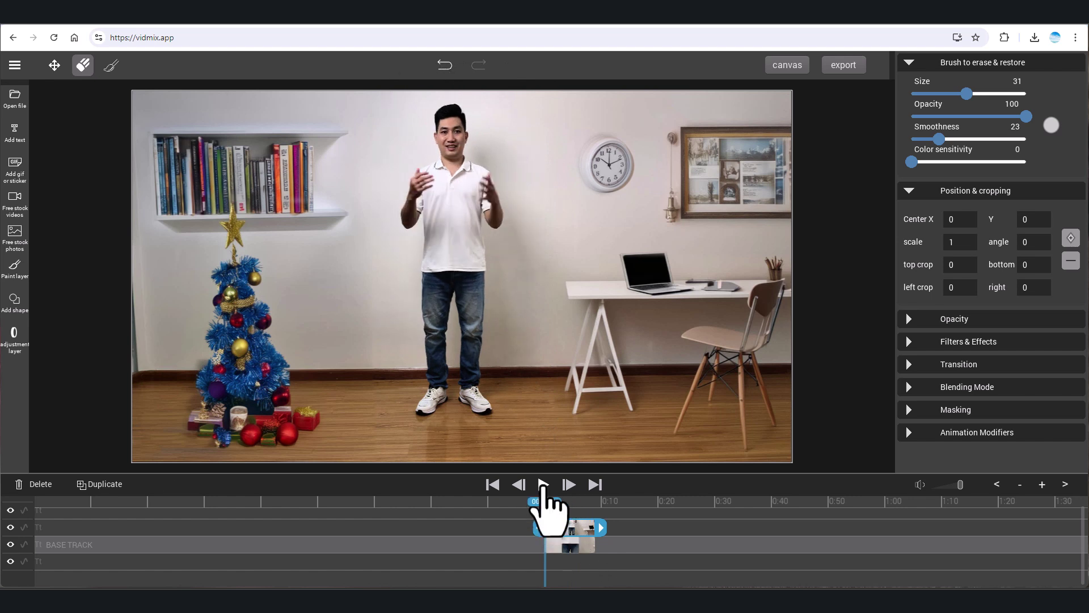
click(543, 487)
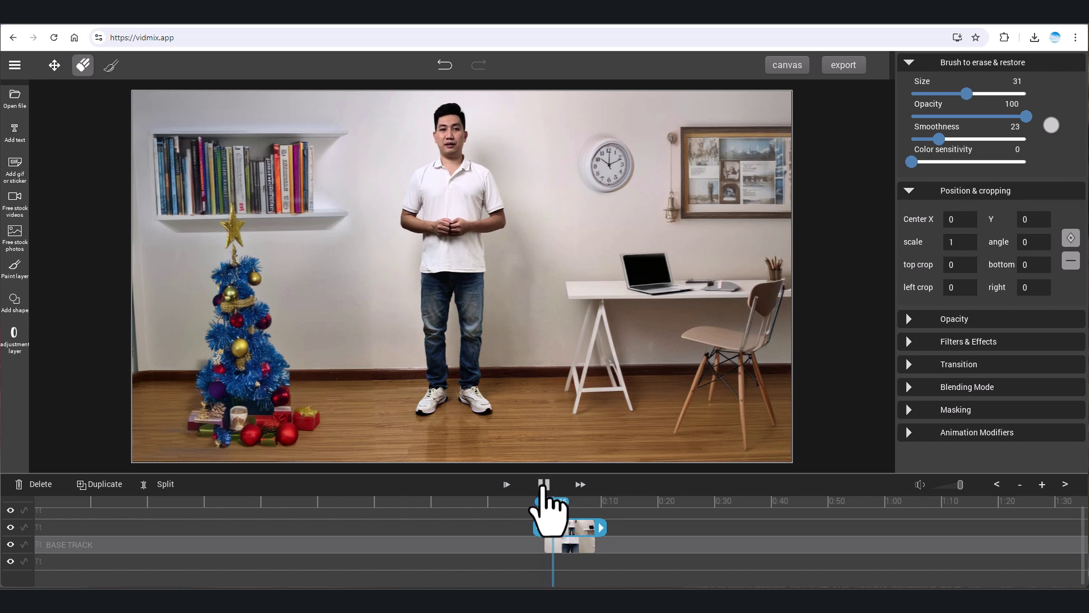
click(544, 487)
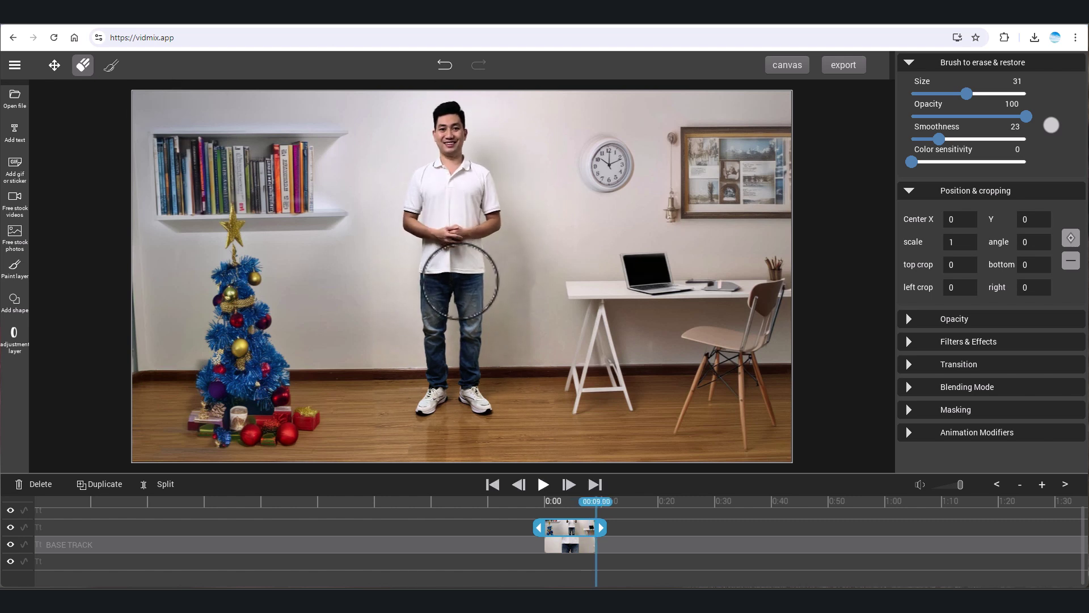
click(577, 501)
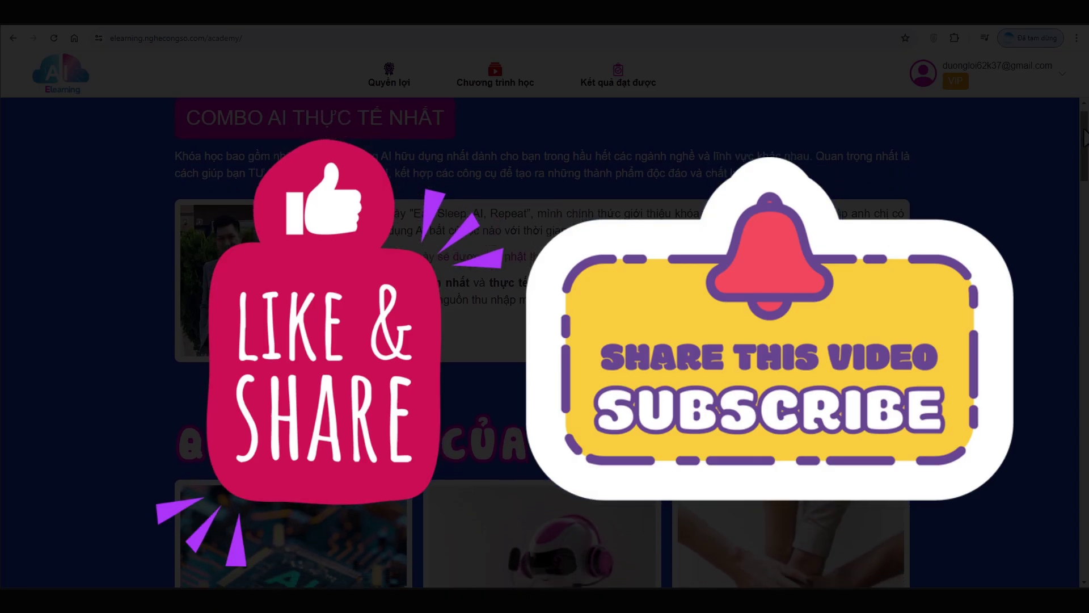
drag(1083, 134, 1085, 253)
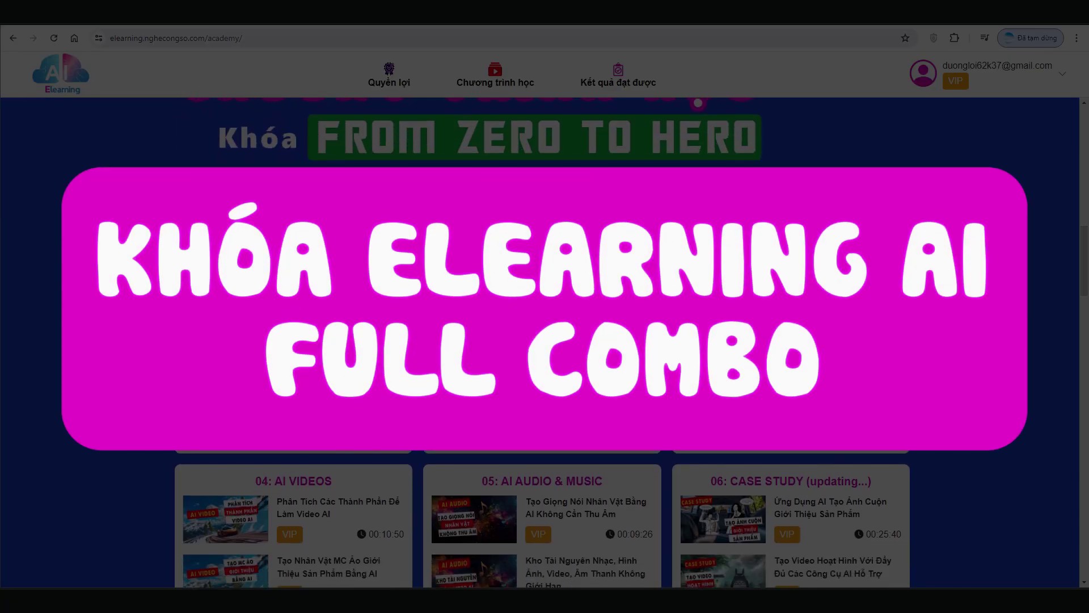
scroll(530, 275, down, 1)
scroll(532, 275, down, 1)
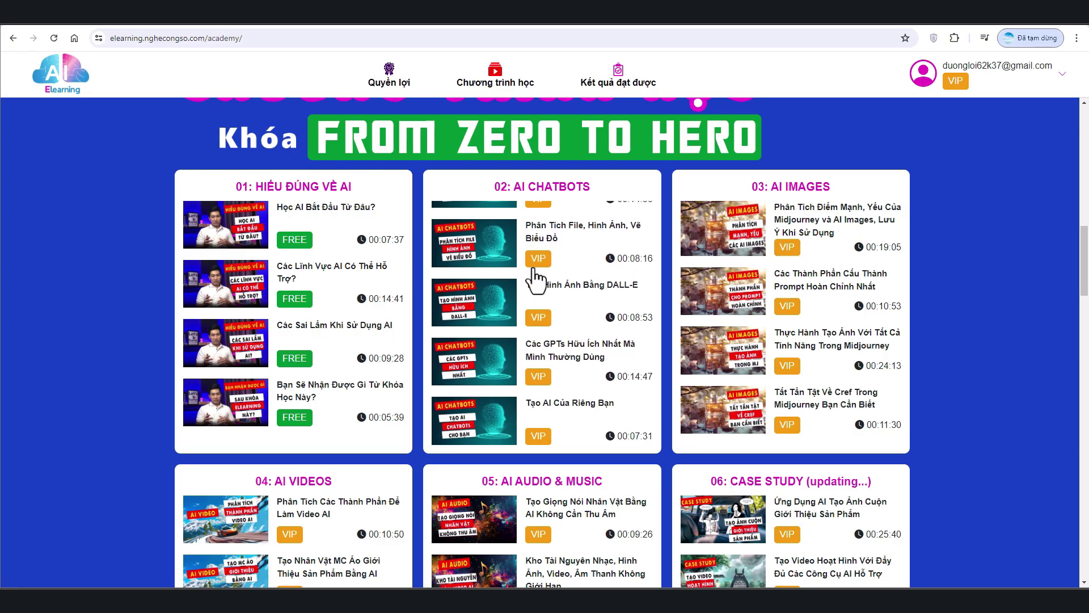
scroll(794, 310, down, 5)
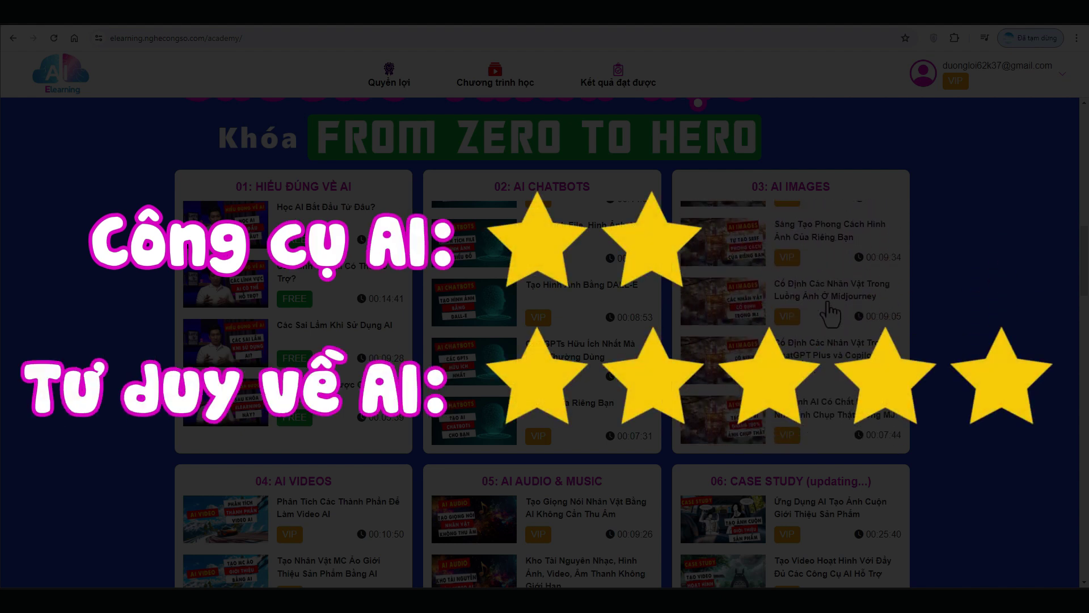
scroll(830, 314, up, 2)
scroll(830, 314, up, 2)
scroll(830, 314, up, 2)
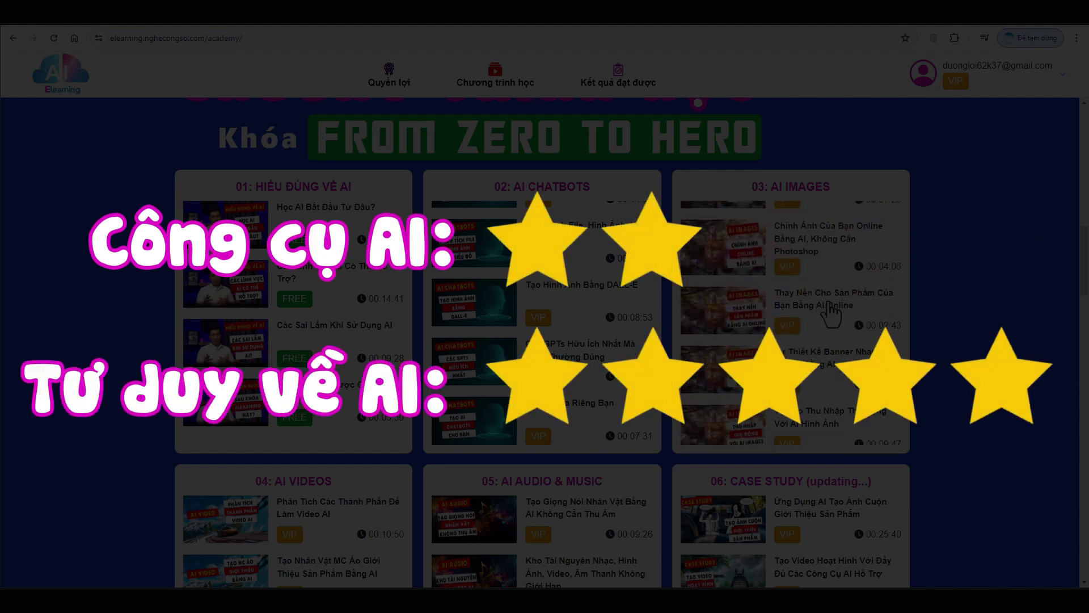
scroll(831, 313, up, 2)
scroll(905, 307, down, 1)
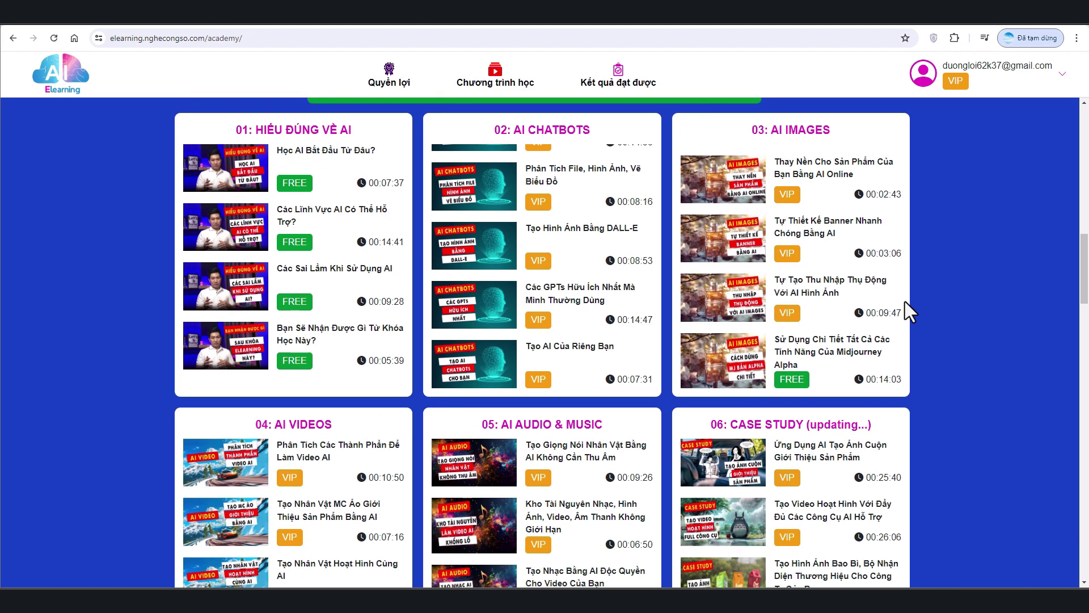
scroll(904, 307, down, 3)
scroll(335, 343, down, 2)
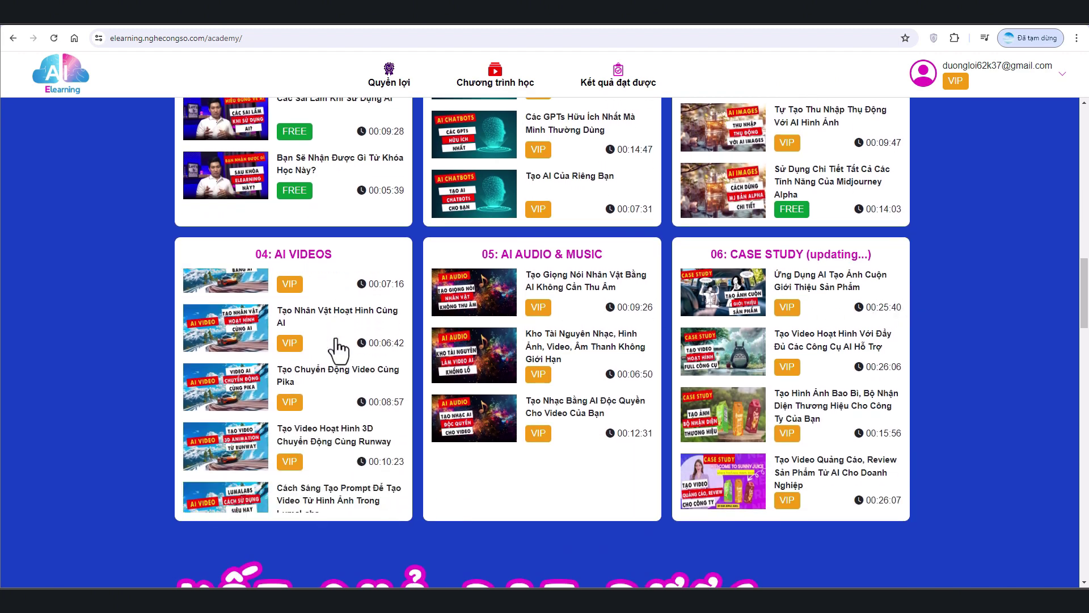
scroll(335, 343, down, 1)
scroll(335, 343, down, 1)
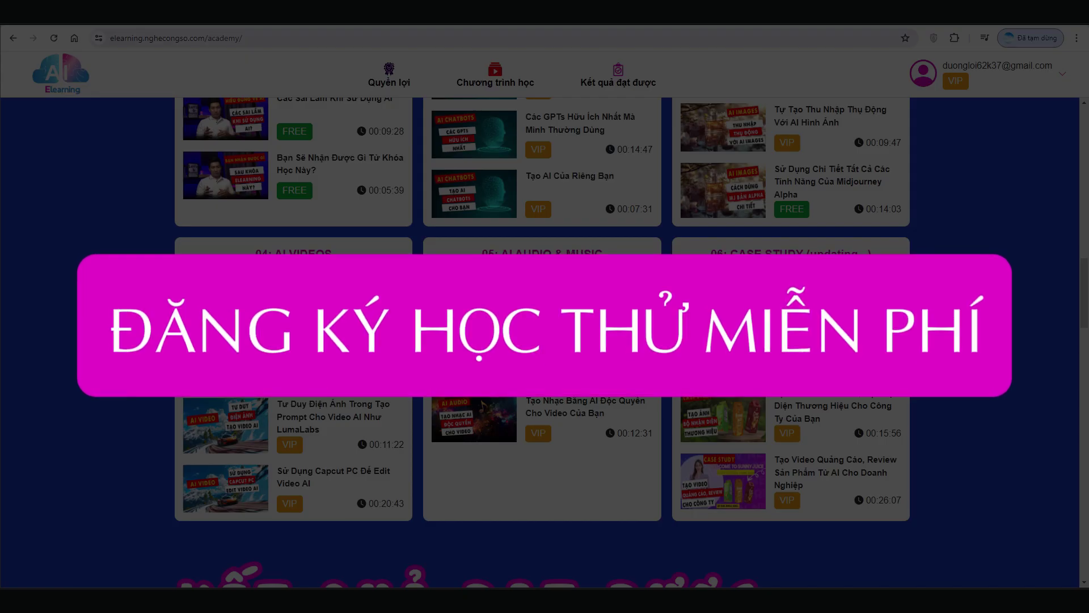